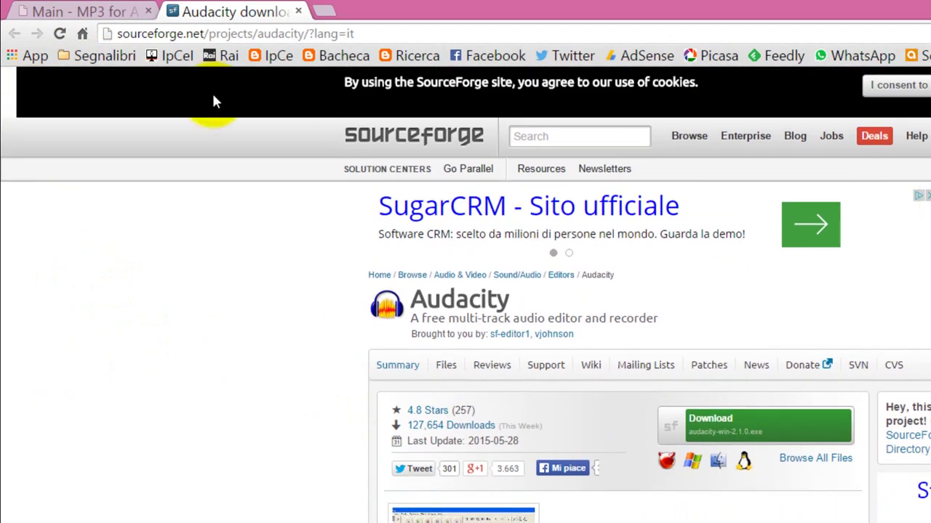
- Examine the LAME and FFmpeg for Audacity web page down to its Windows download links
click(35, 12)
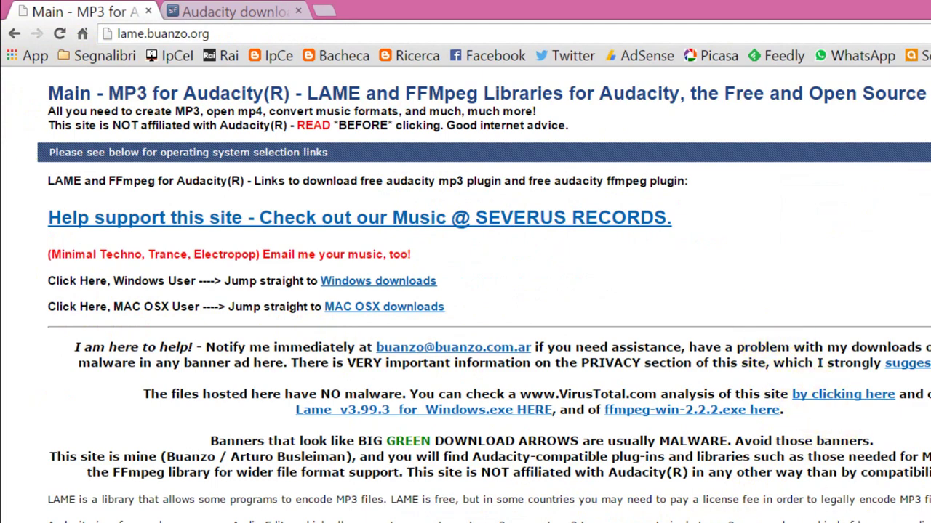
scroll(465, 291, down, 3)
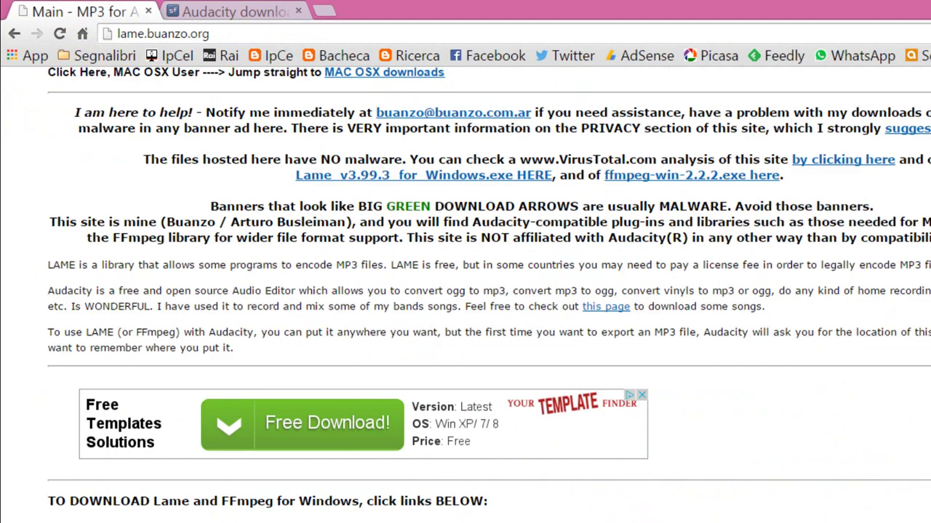
scroll(465, 291, down, 2)
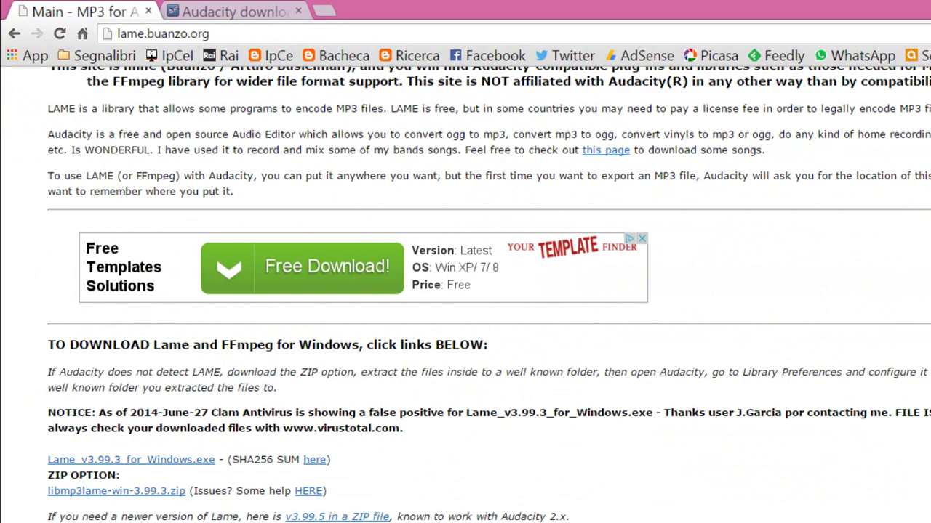
scroll(928, 507, up, 2)
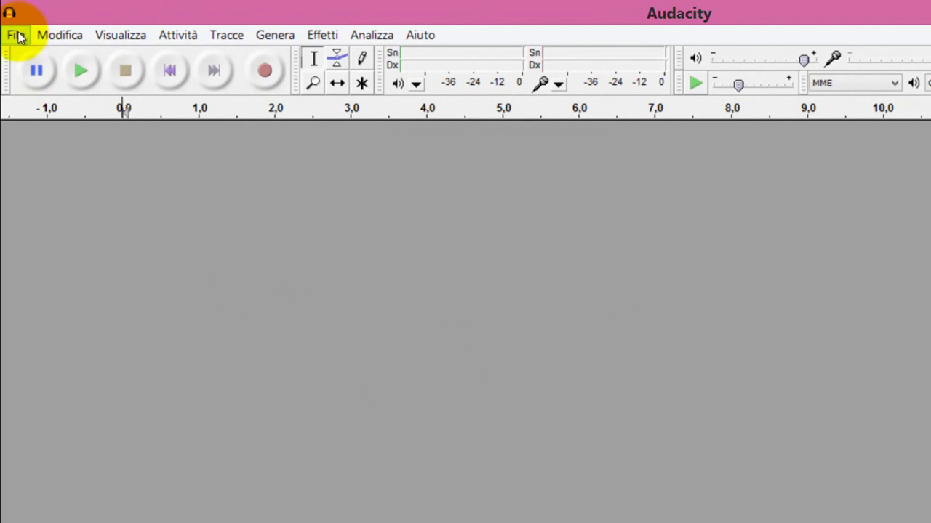
- Switch to Audacity, open F_J_Blues_-_01_-_Unknown_Man.mp3 from the Download folder and listen to its opening
click(18, 36)
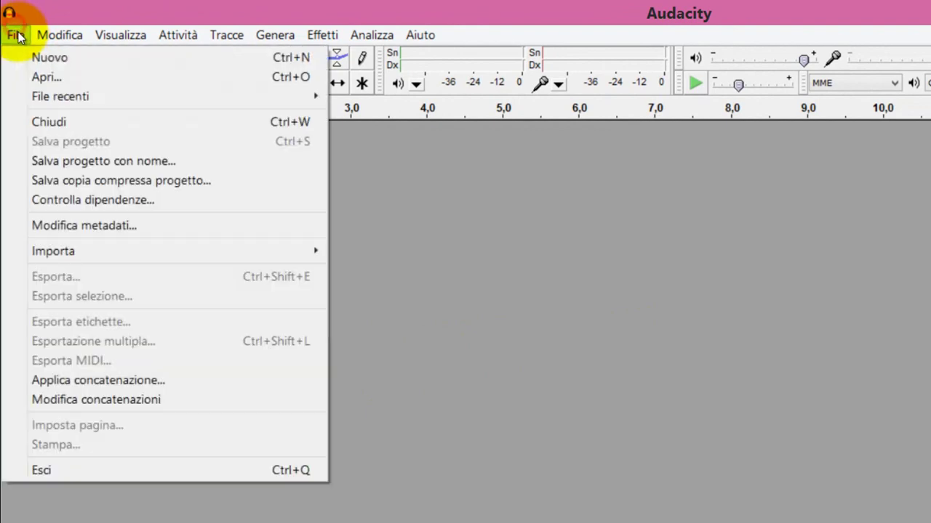
click(59, 70)
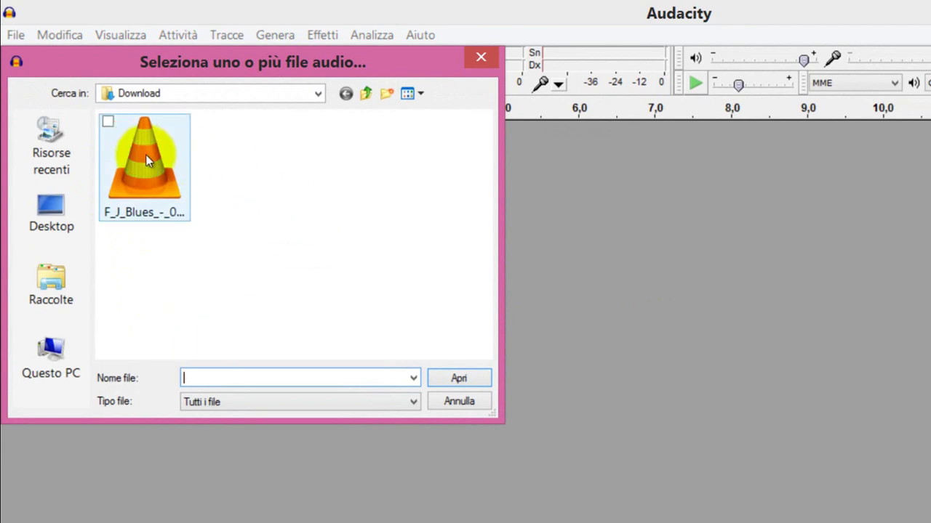
click(145, 154)
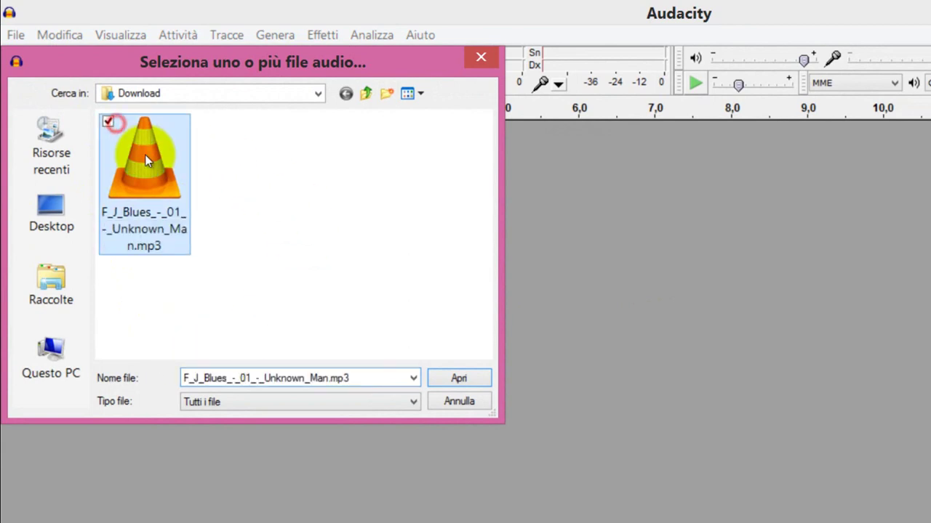
click(467, 380)
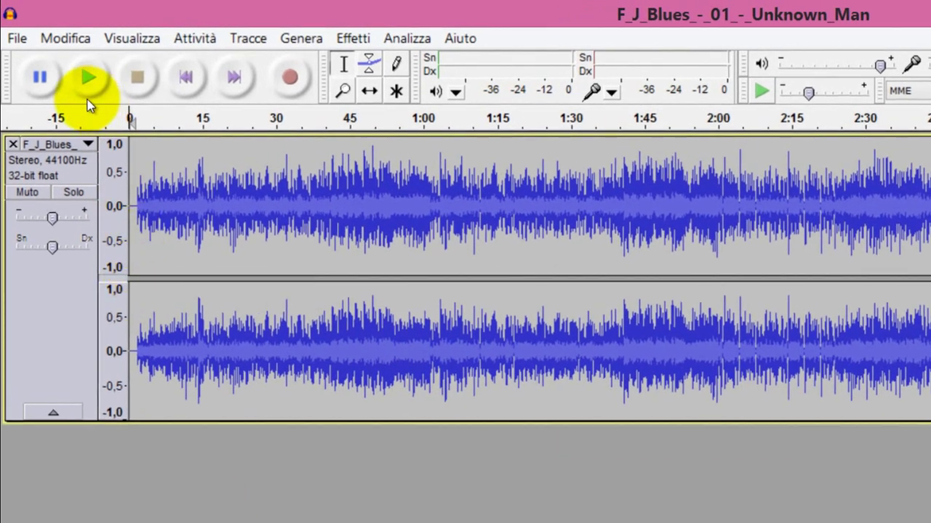
click(86, 76)
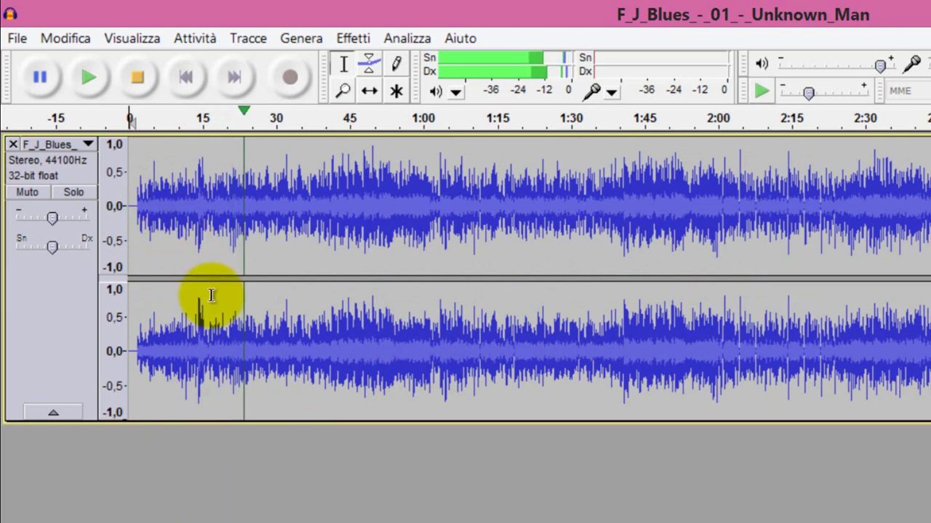
click(141, 73)
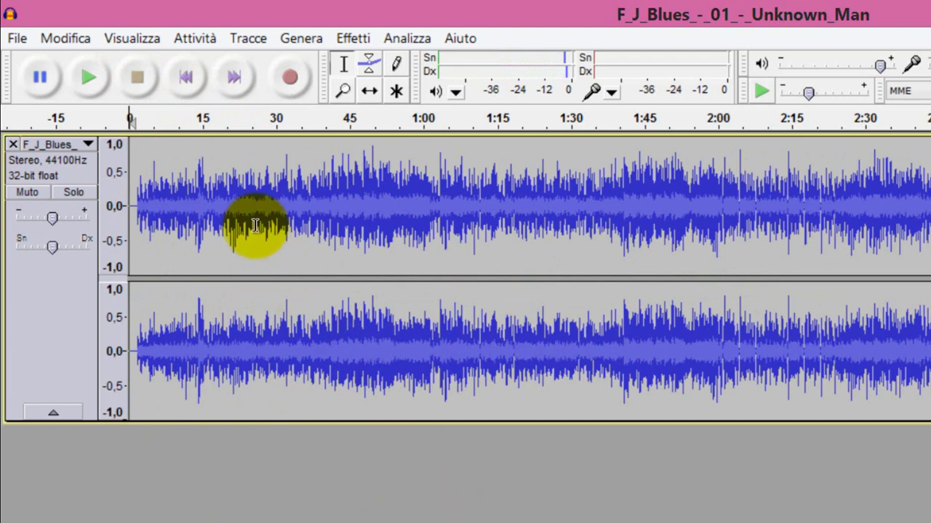
- Split the stereo track into separate left and right tracks, and apply the Invert effect to the entire right-channel track
click(56, 145)
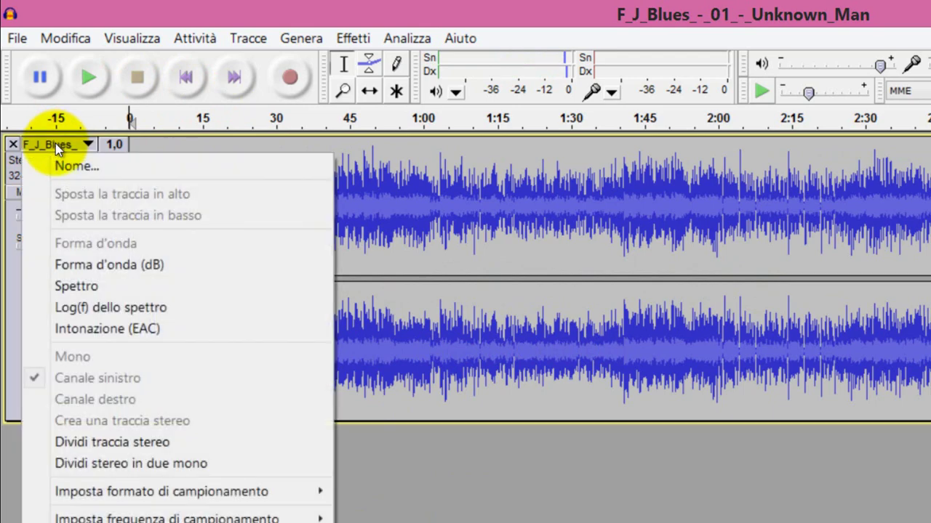
click(136, 442)
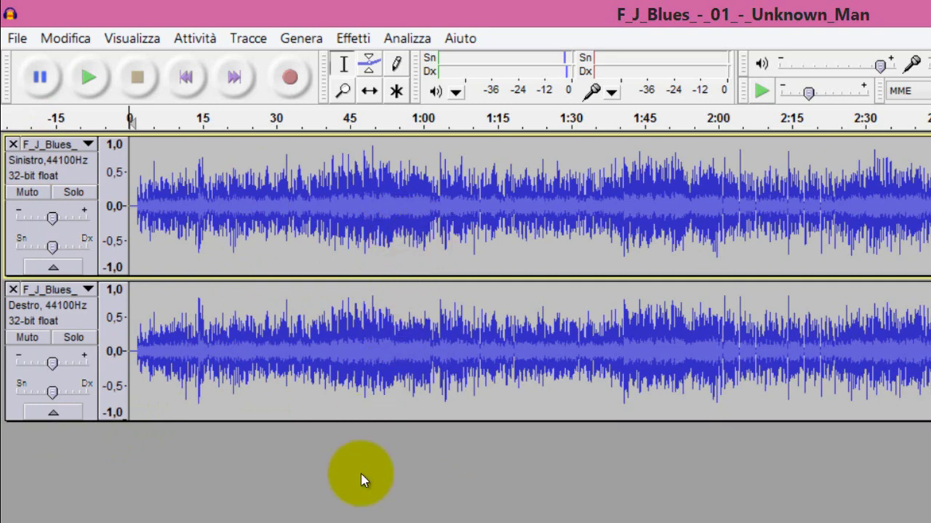
double_click(353, 349)
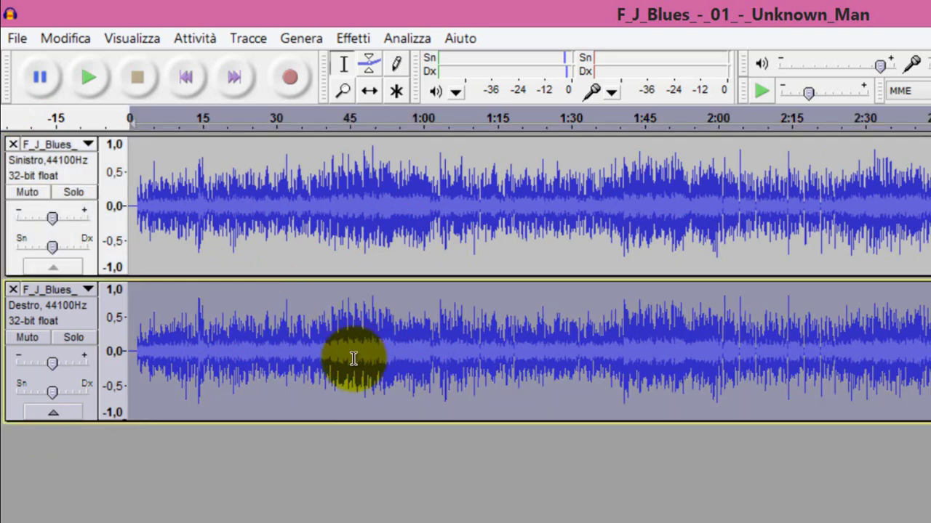
click(363, 40)
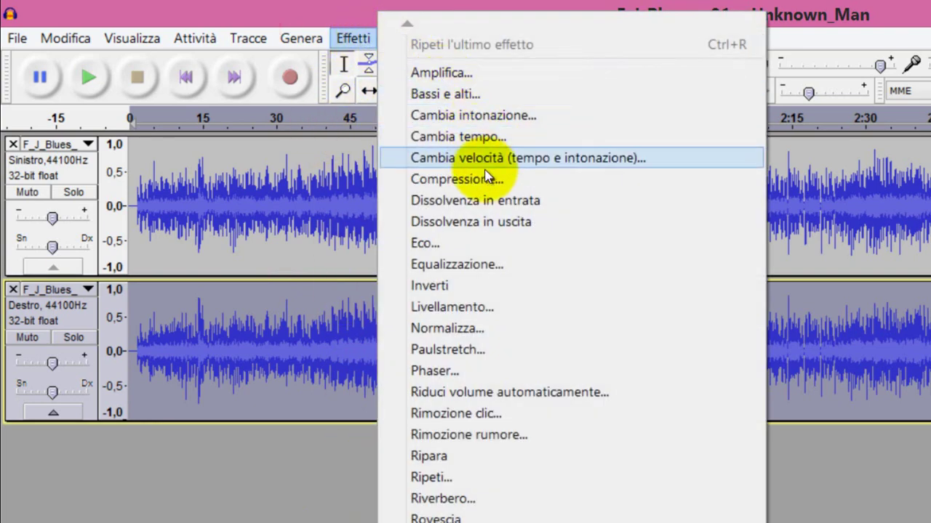
click(463, 287)
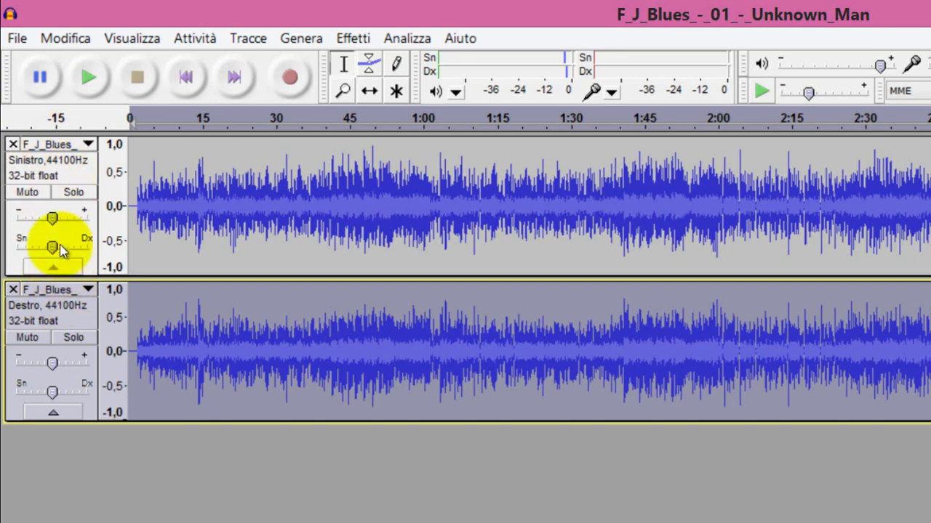
- Set both split tracks to Mono and play back the beginning of the combined result
click(49, 145)
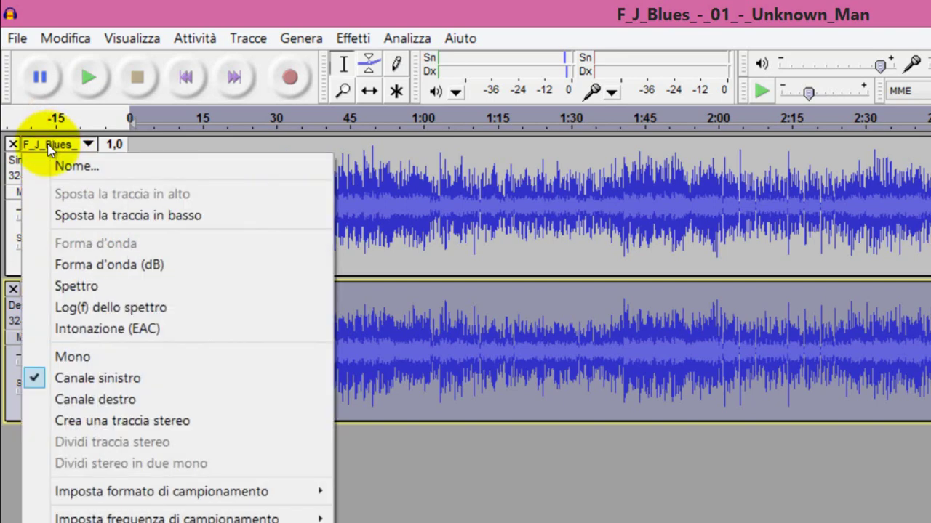
click(78, 359)
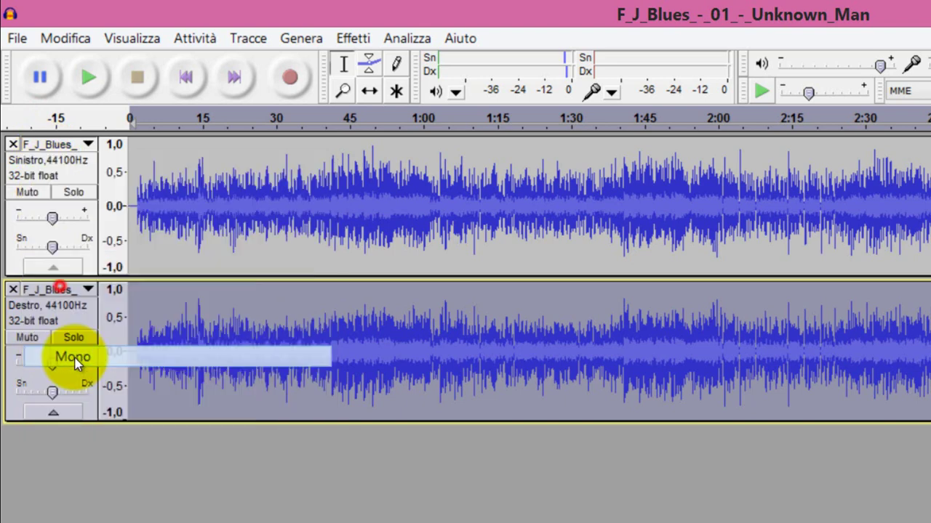
click(50, 290)
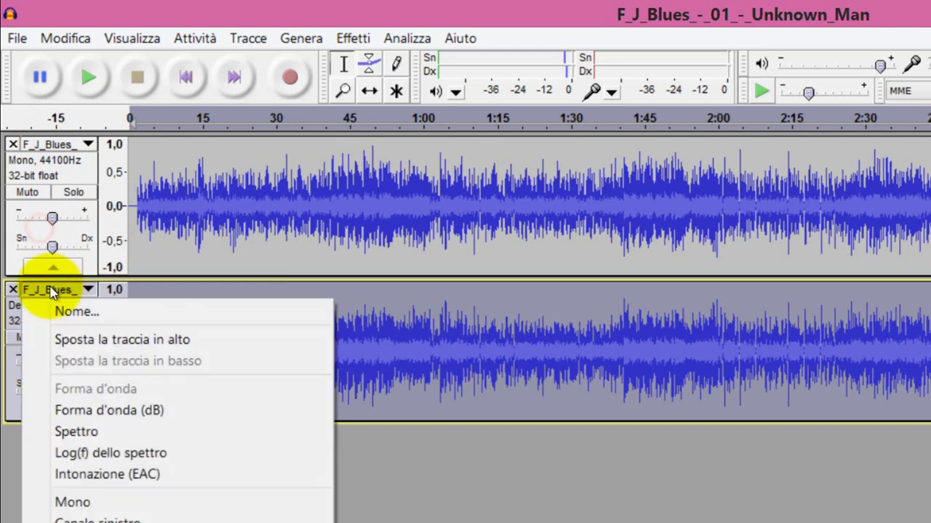
click(74, 503)
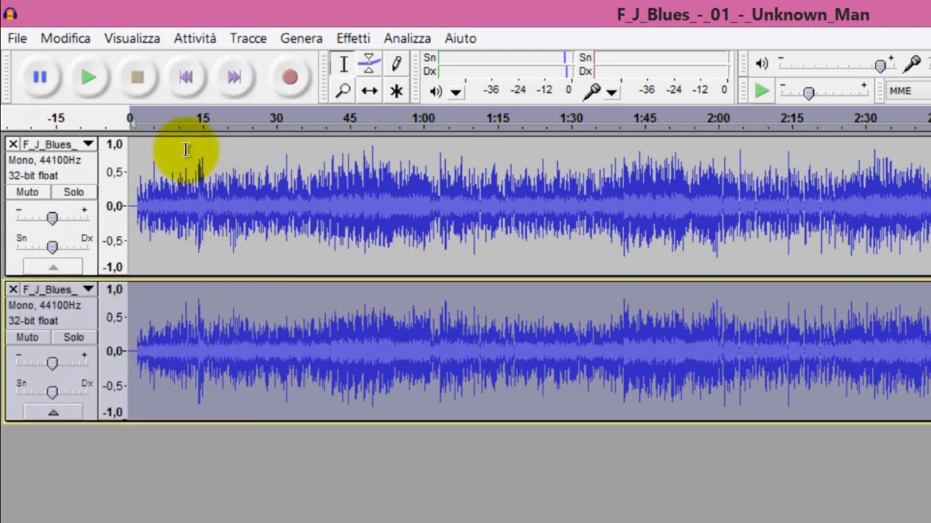
click(88, 77)
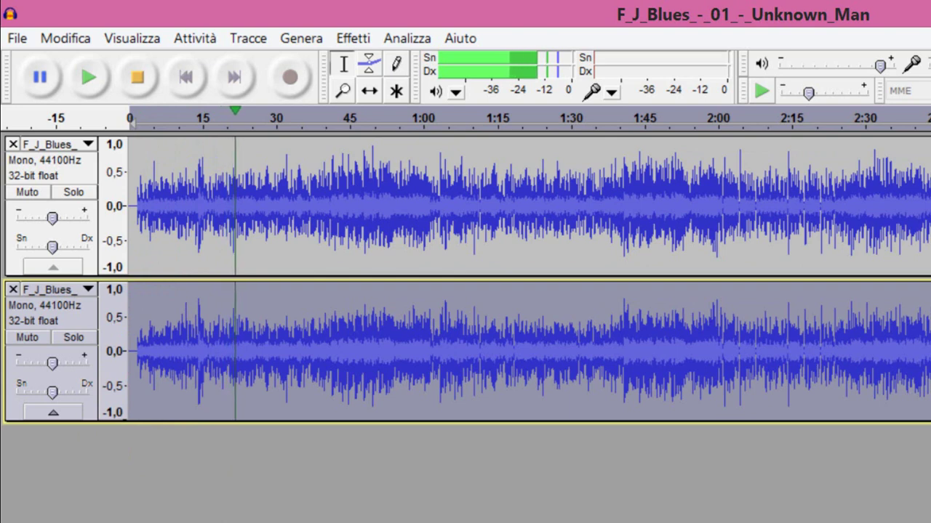
click(138, 74)
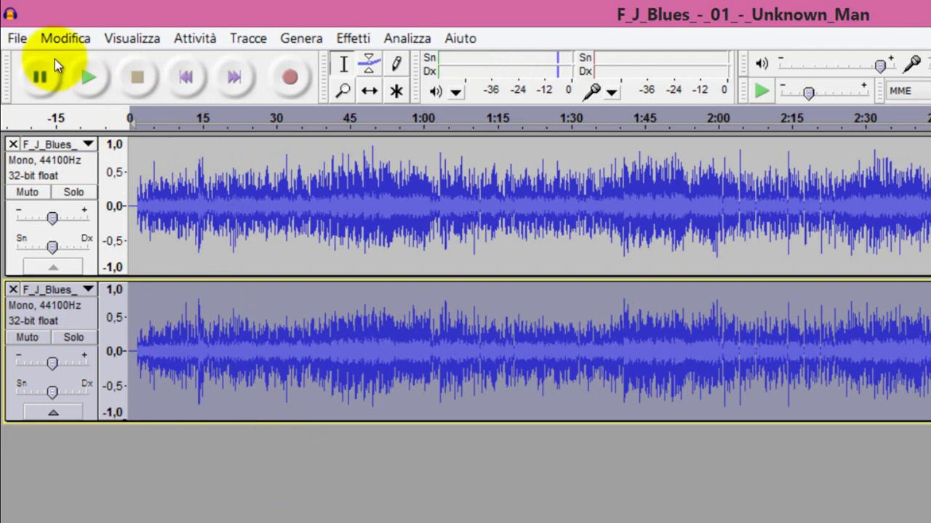
- Export the audio as an MP3 file named senza-voce in the Download folder, accepting the mixdown to a single mono channel
click(18, 39)
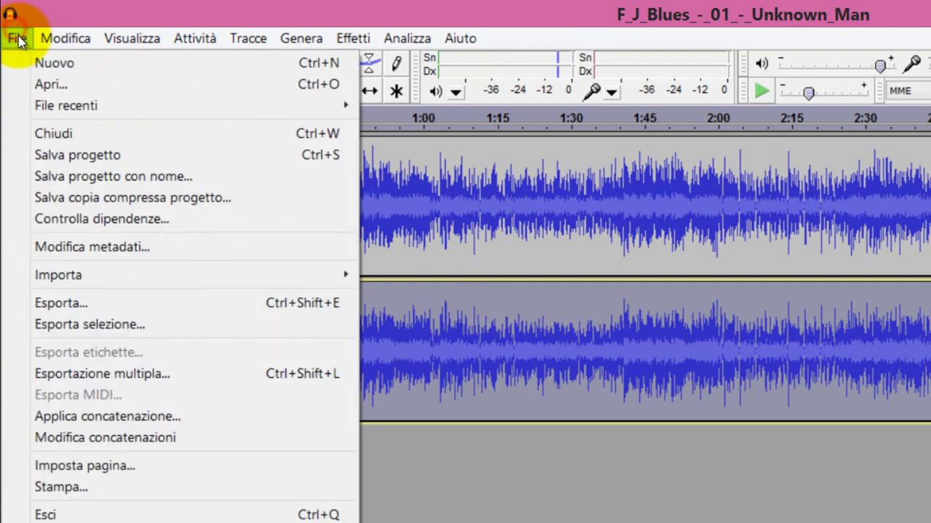
mouse_move(24, 109)
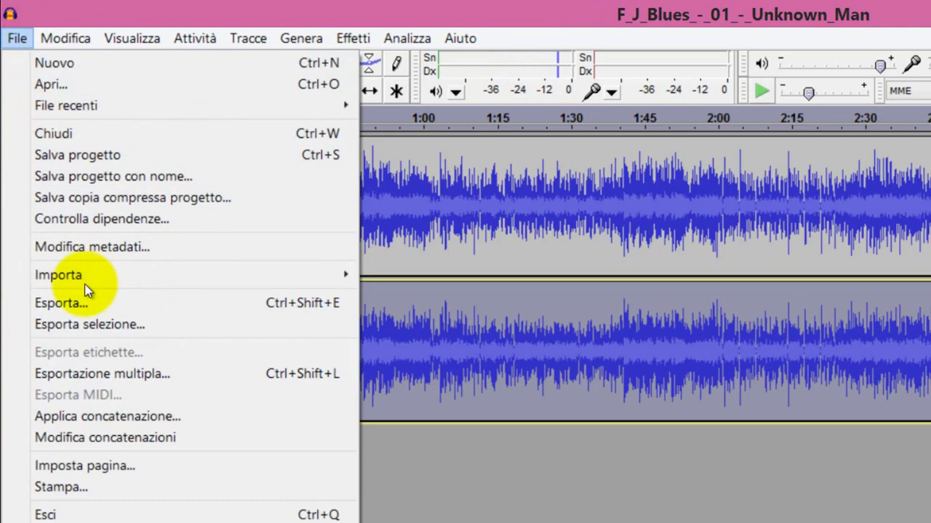
click(61, 304)
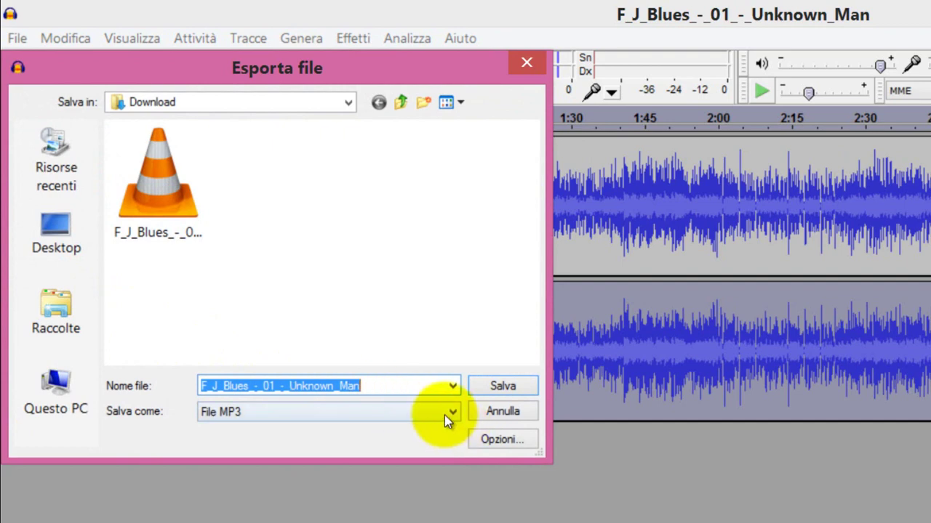
click(375, 383)
drag(376, 384, 195, 358)
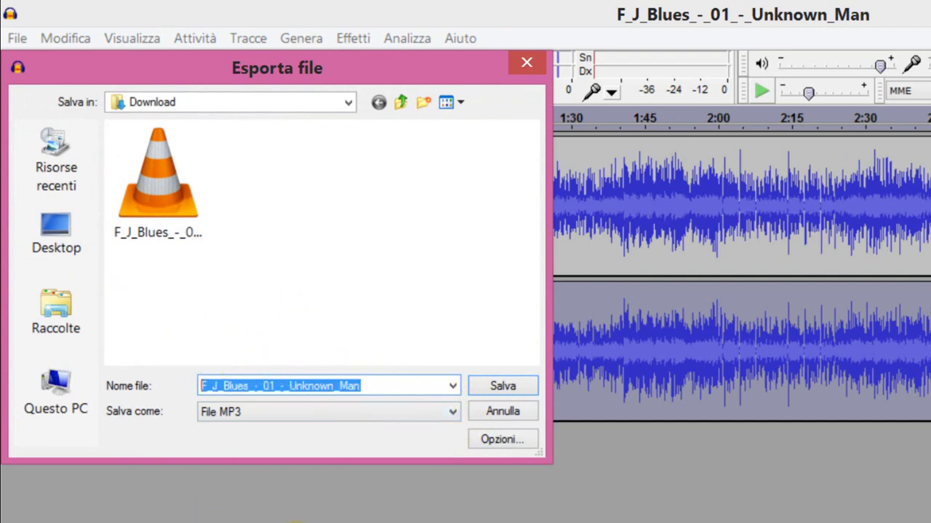
text(senza-voce)
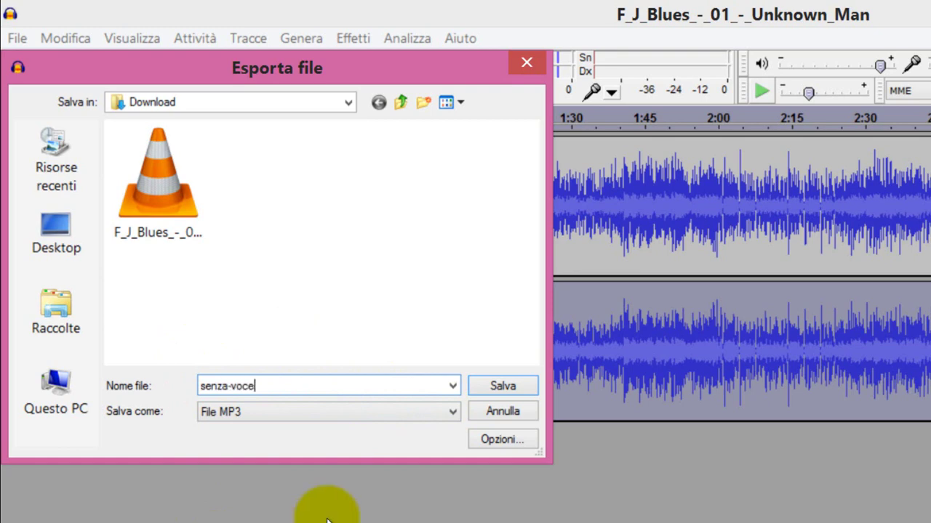
click(502, 387)
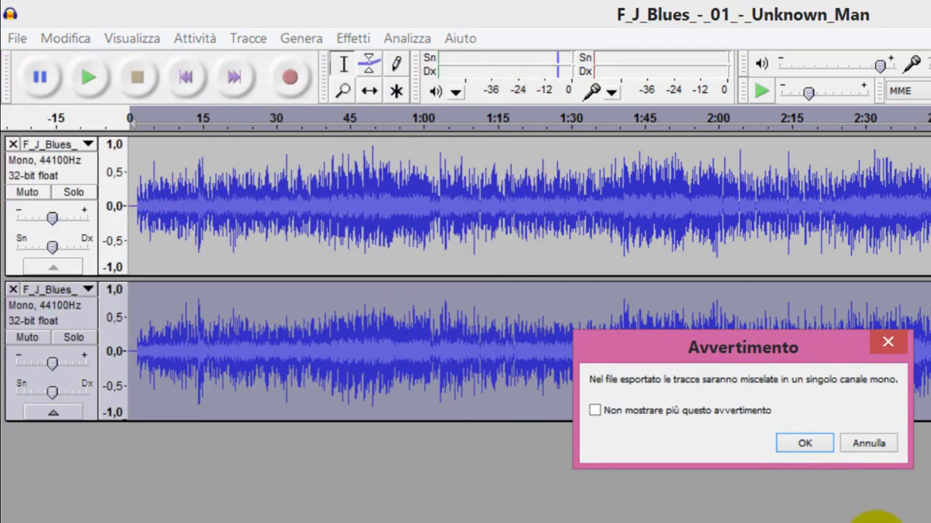
click(804, 442)
click(691, 517)
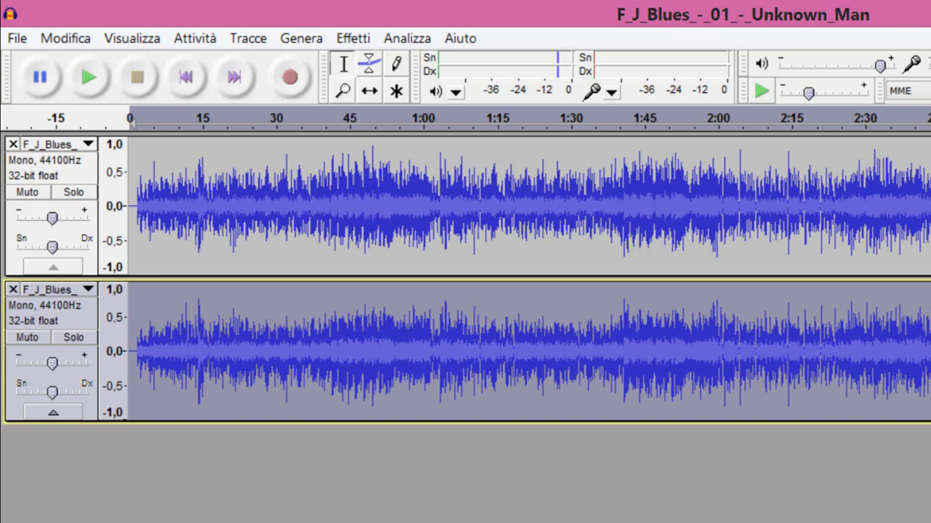
- Open the Download folder in File Explorer, listen to senza-voce.mp3, and close the player and folder windows
key(super+e)
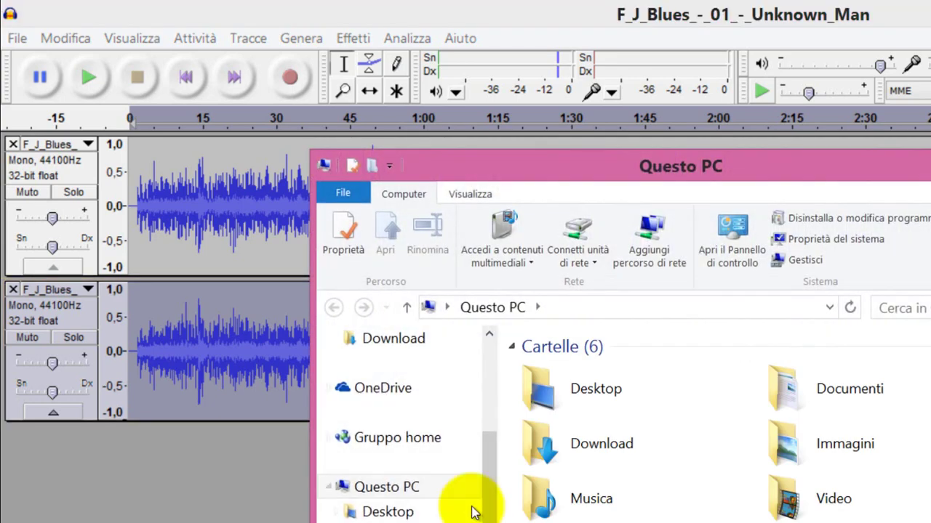
double_click(584, 449)
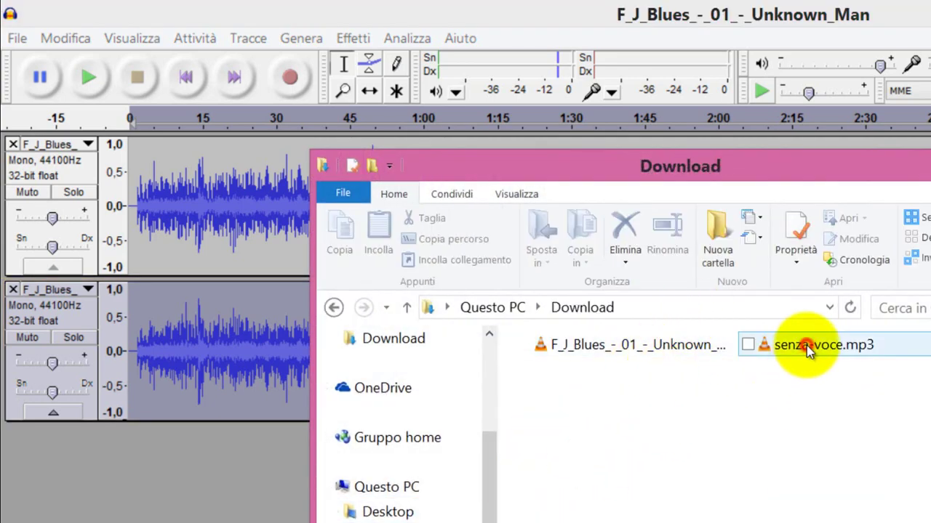
click(807, 355)
key(Return)
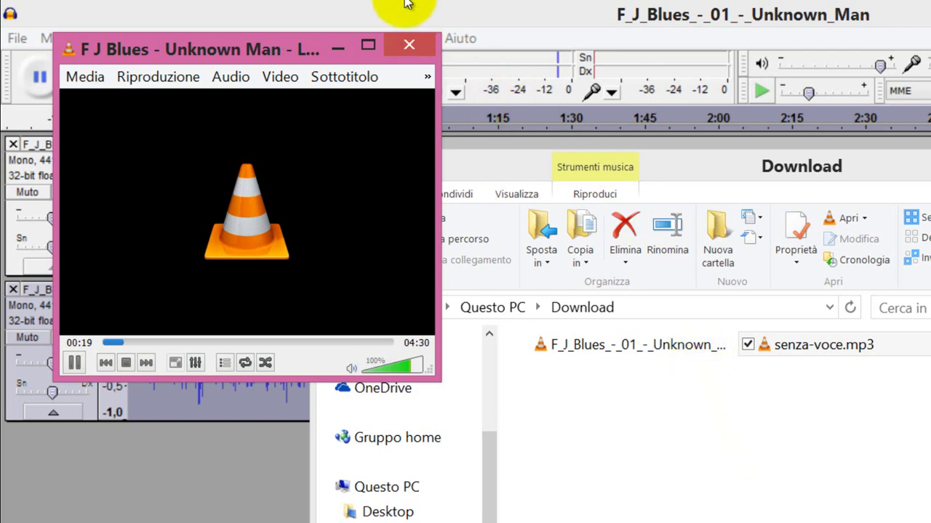
click(412, 44)
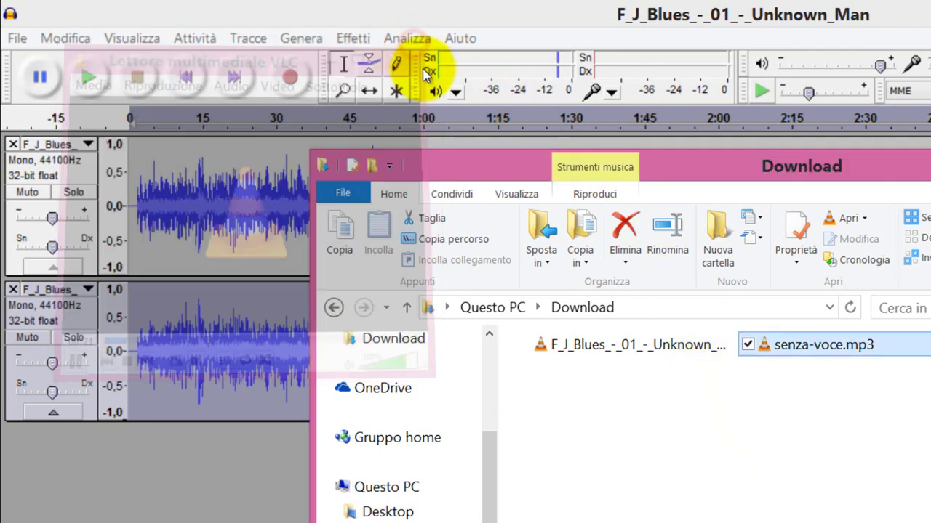
key(alt+F4)
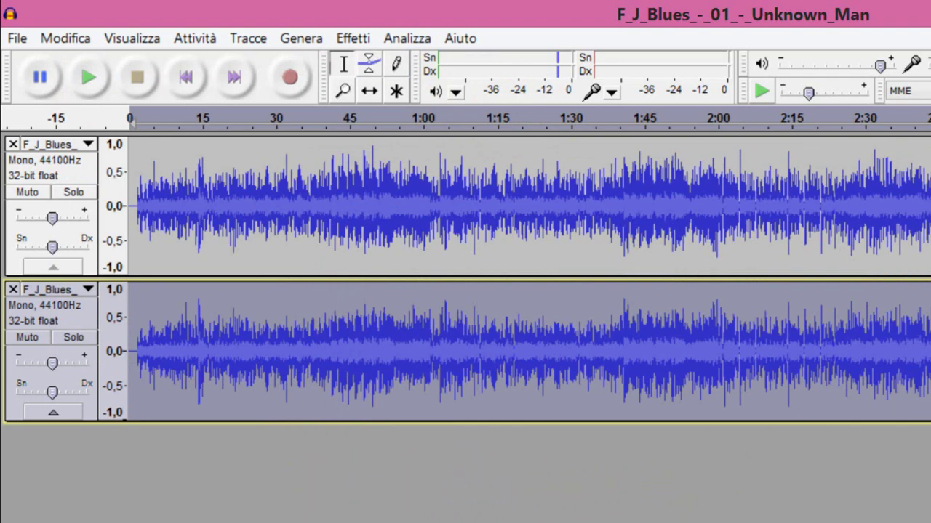
- Close Audacity without saving the project changes
key(alt+F4)
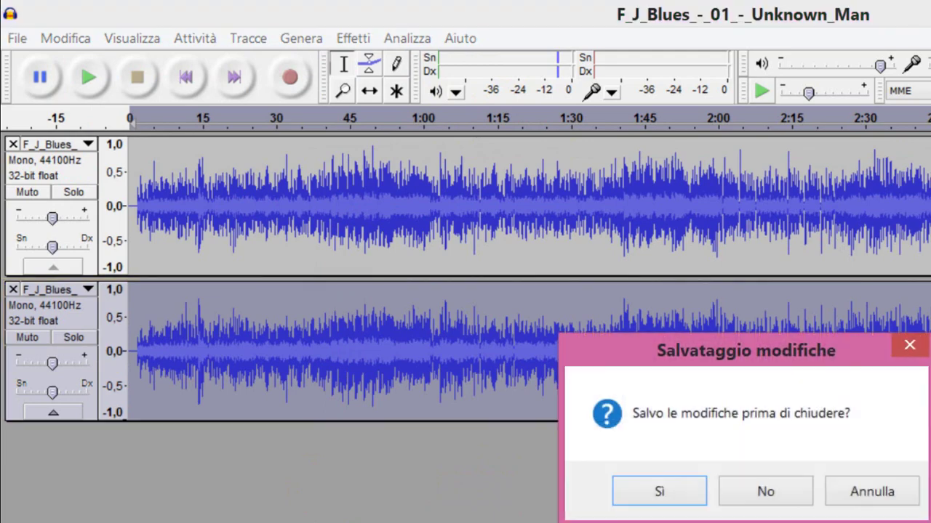
click(781, 494)
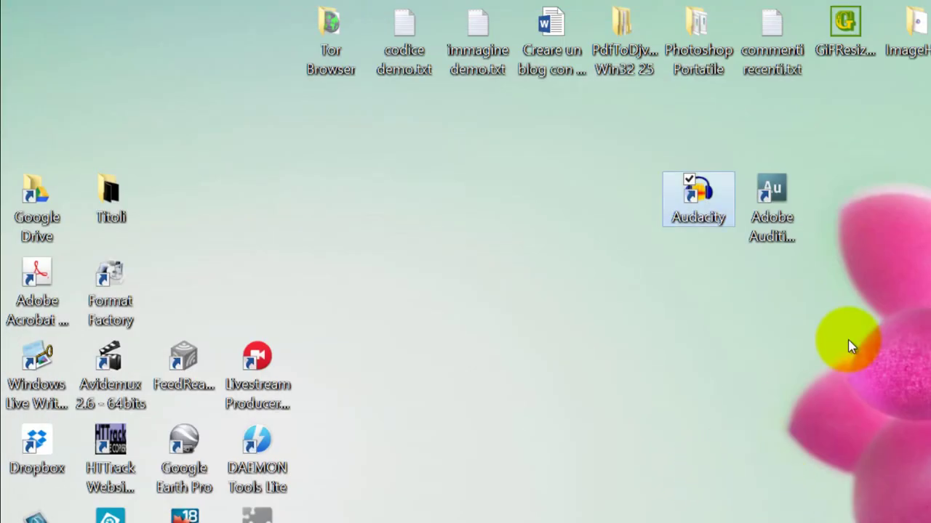
- Launch Adobe Audition 3.0, look at the multitrack workspace and return to the edit view
click(785, 190)
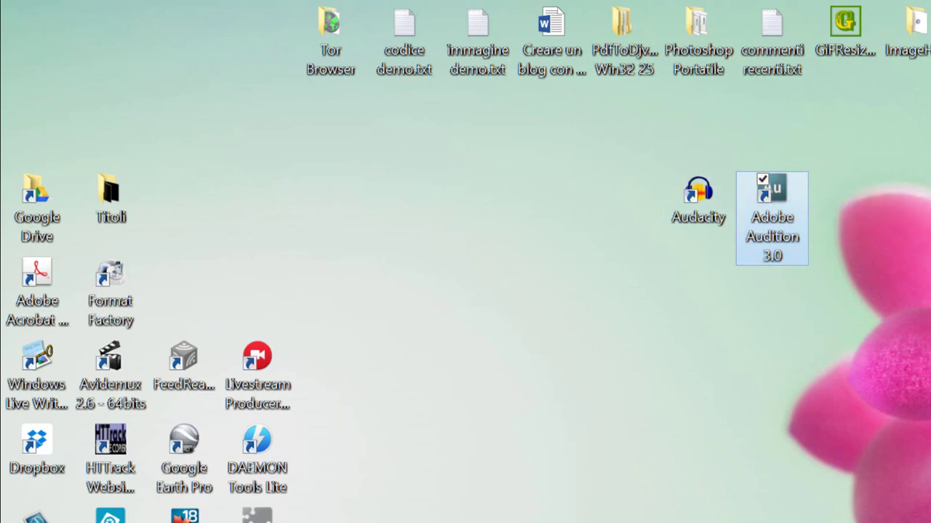
key(Return)
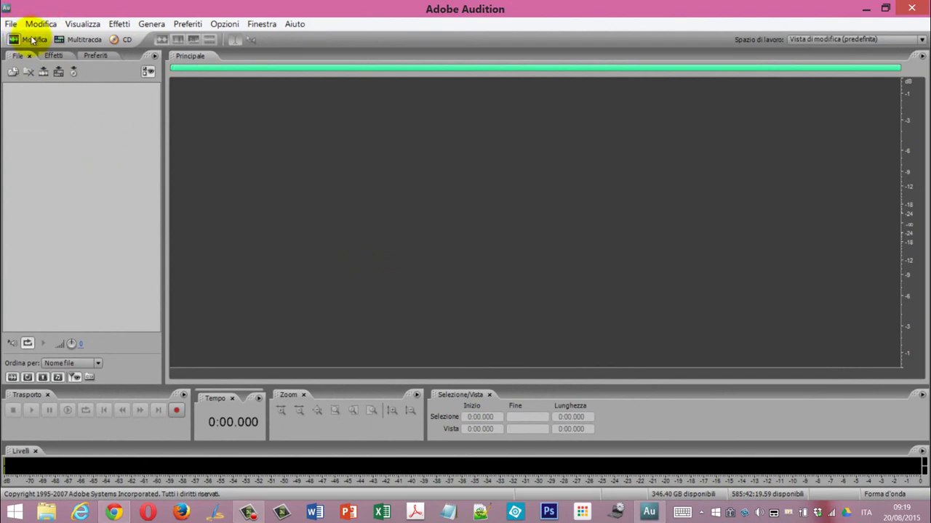
click(95, 41)
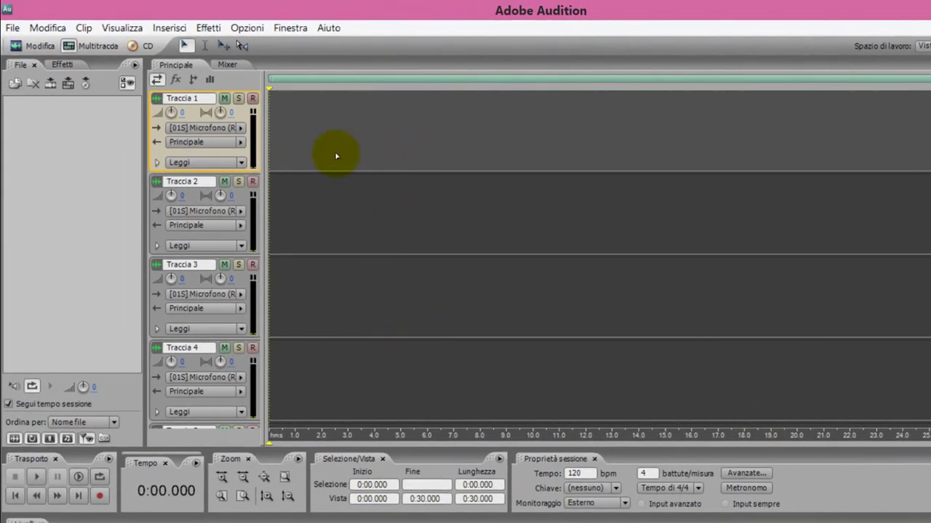
click(44, 44)
- Open the song F_J_Blues_-_01_-_Unknown_Man.mp3 from the Download folder
click(13, 29)
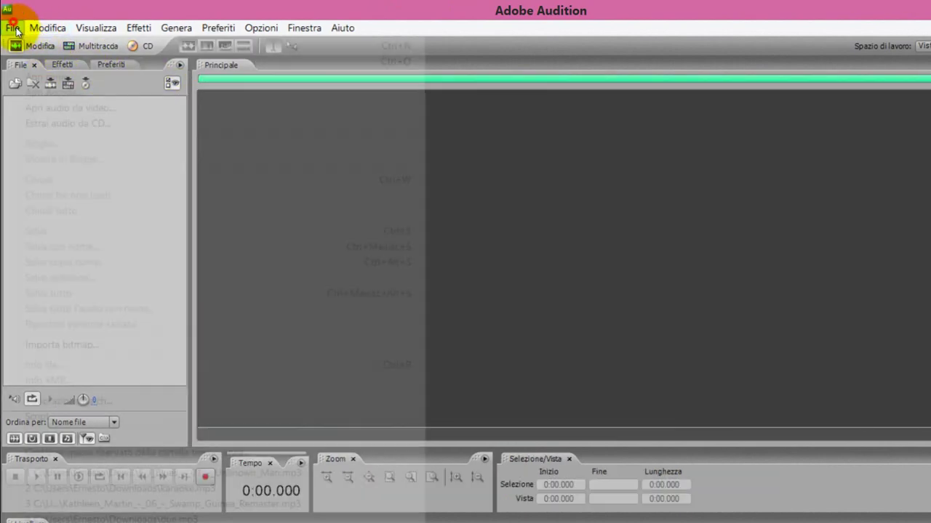
click(38, 61)
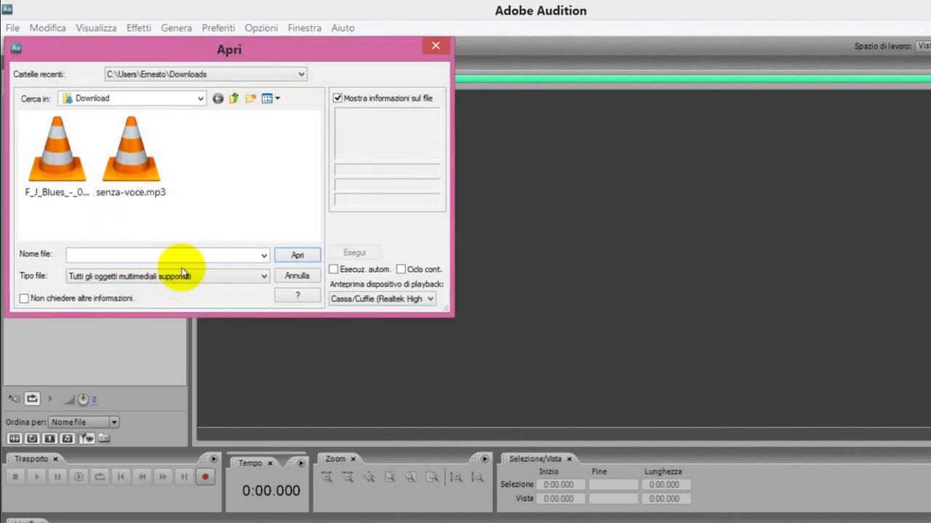
click(50, 122)
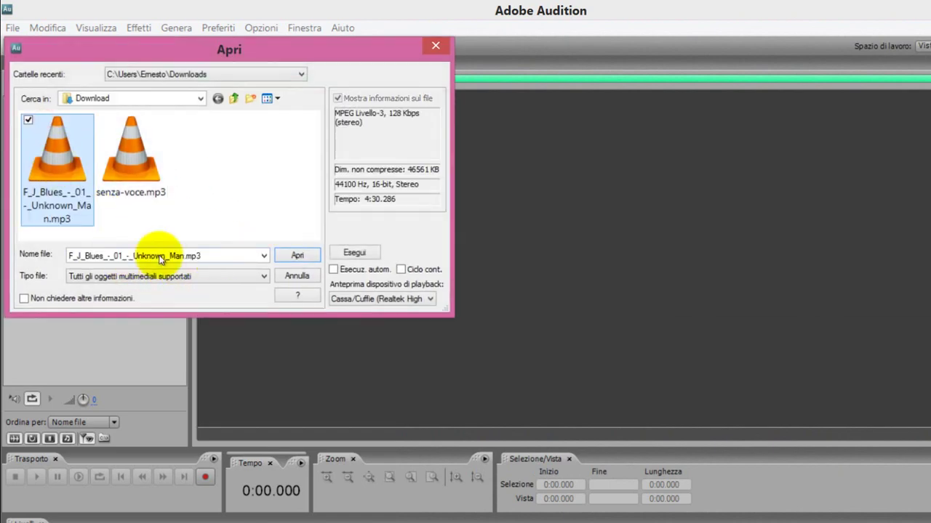
click(298, 255)
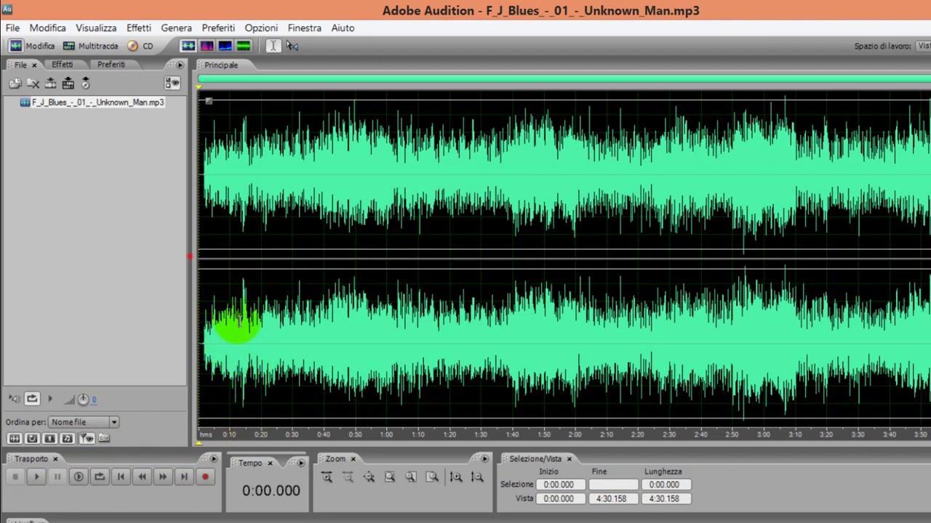
- Play the original song from about 12 seconds and stop the playback
click(238, 345)
click(37, 477)
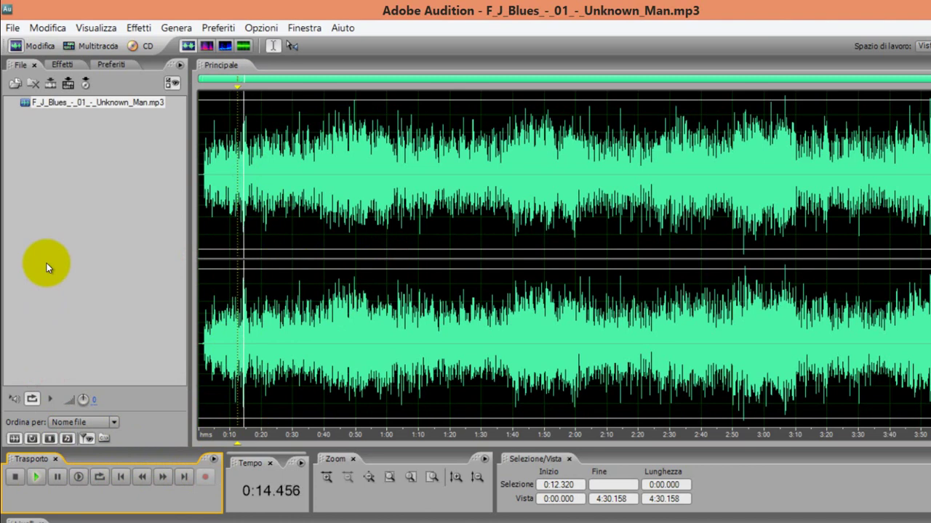
click(15, 477)
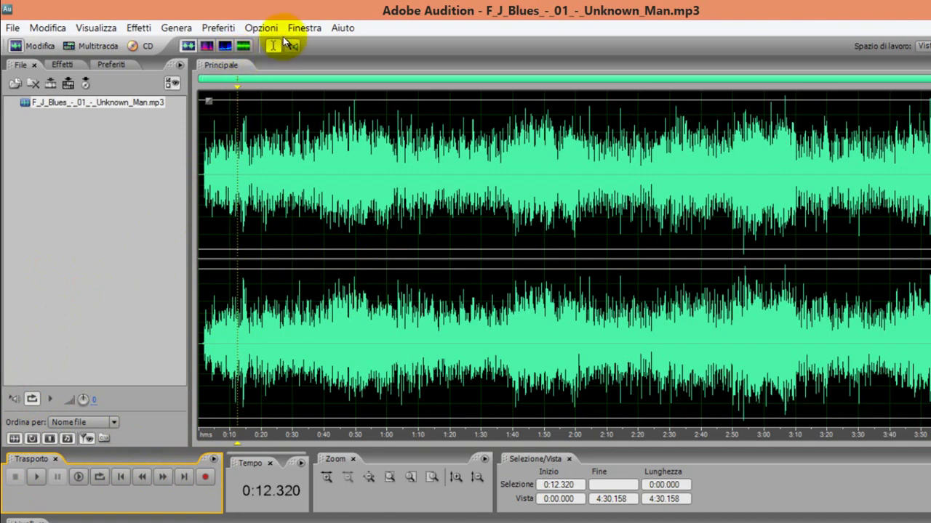
- Apply the Rimozione vocale favorite to the song and listen to the result from about 12 seconds
click(221, 31)
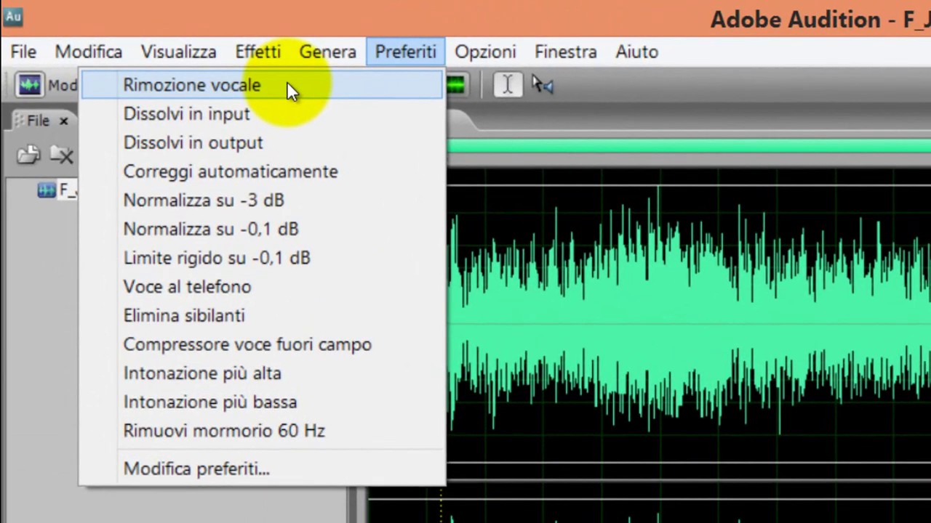
click(288, 83)
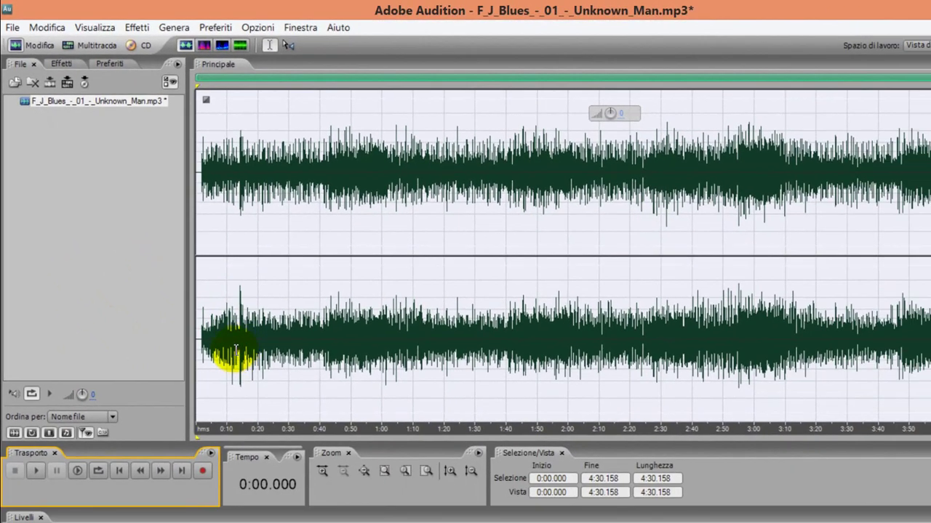
click(233, 352)
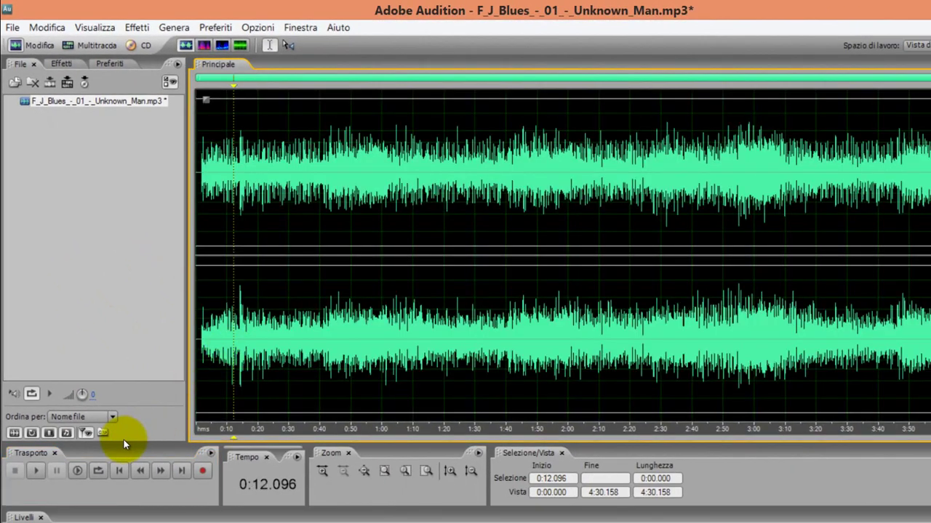
click(36, 472)
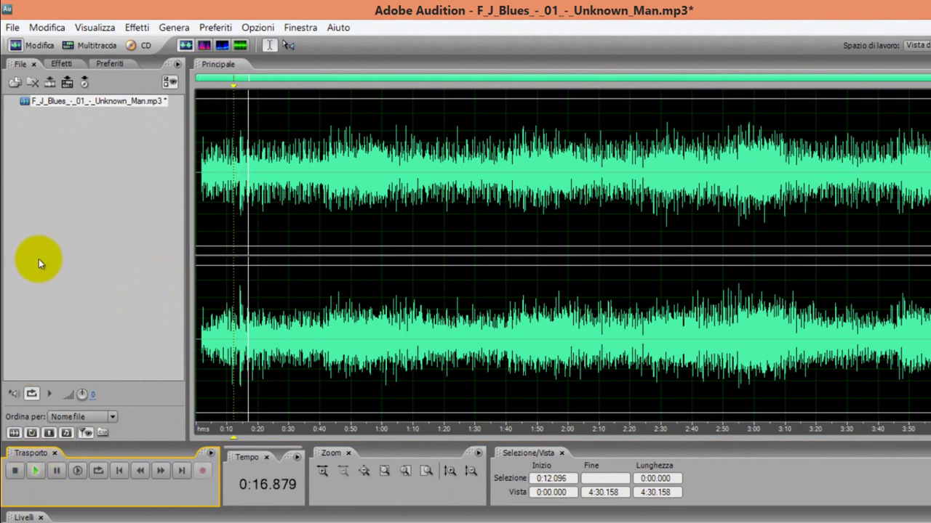
click(16, 473)
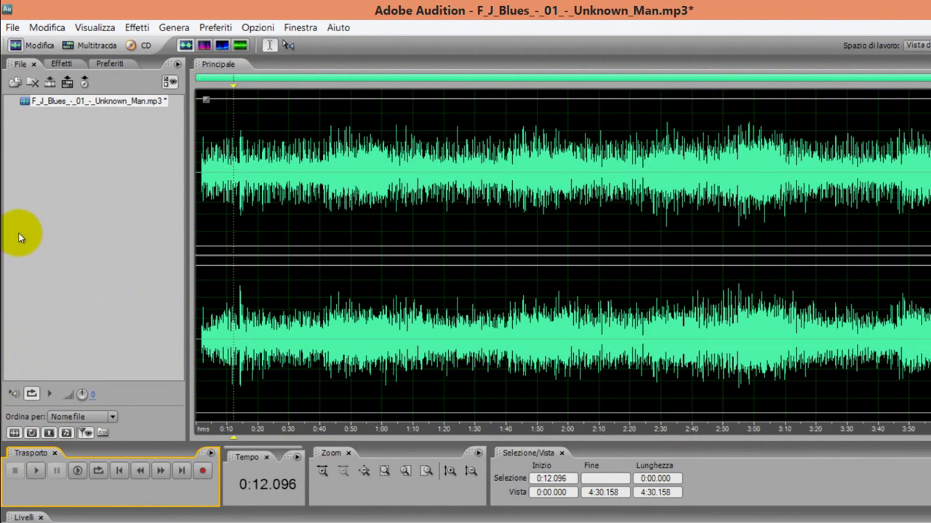
- Open the graphic equalizer and set the 8000 Hz gain to 17.4 dB, 63 Hz to 3.1 dB and 250 Hz to -9.7 dB
click(136, 29)
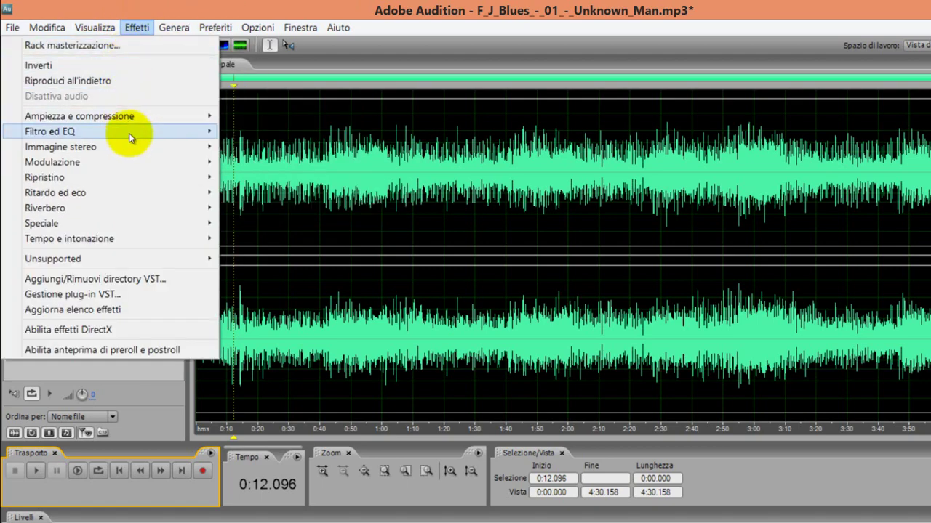
mouse_move(136, 132)
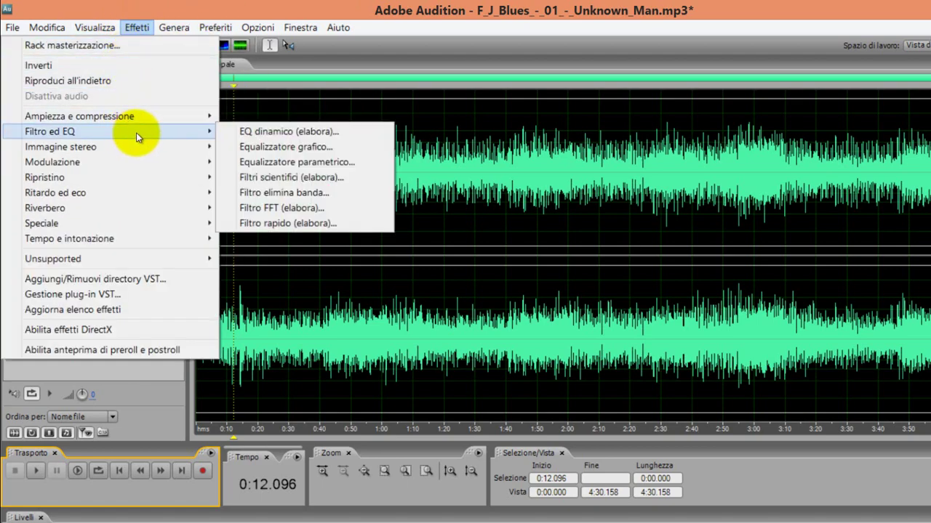
click(289, 148)
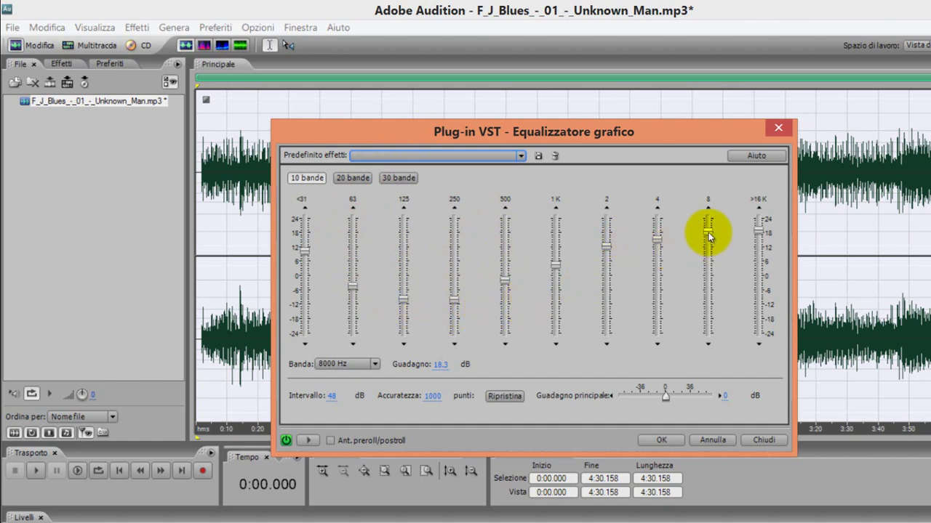
drag(706, 232, 709, 239)
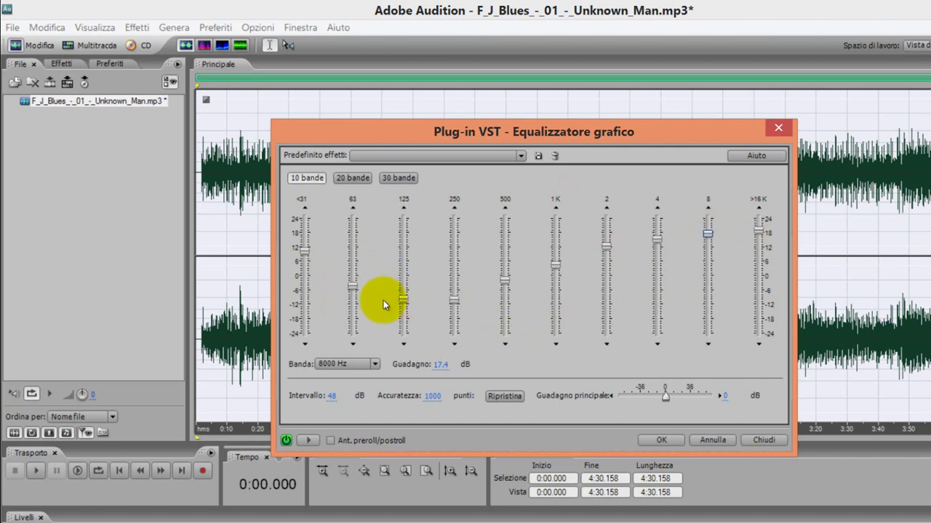
drag(353, 289, 353, 270)
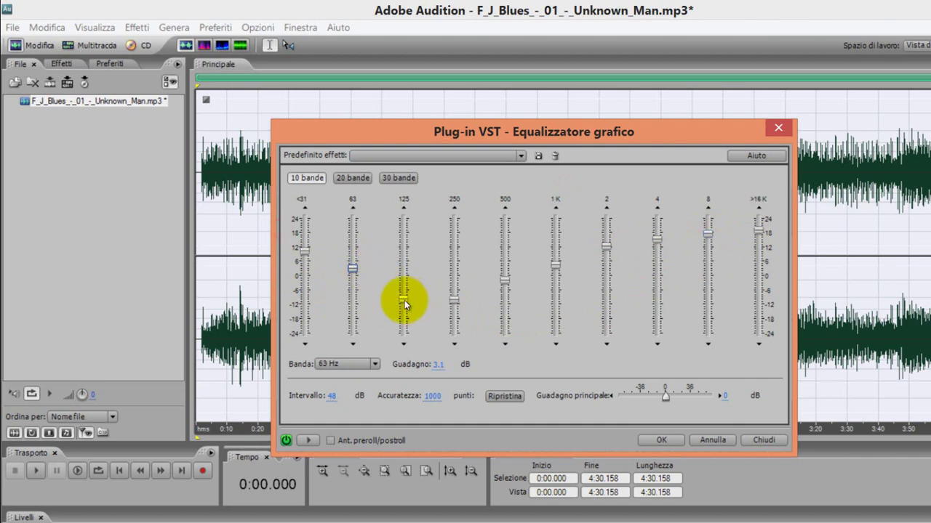
click(403, 299)
click(453, 301)
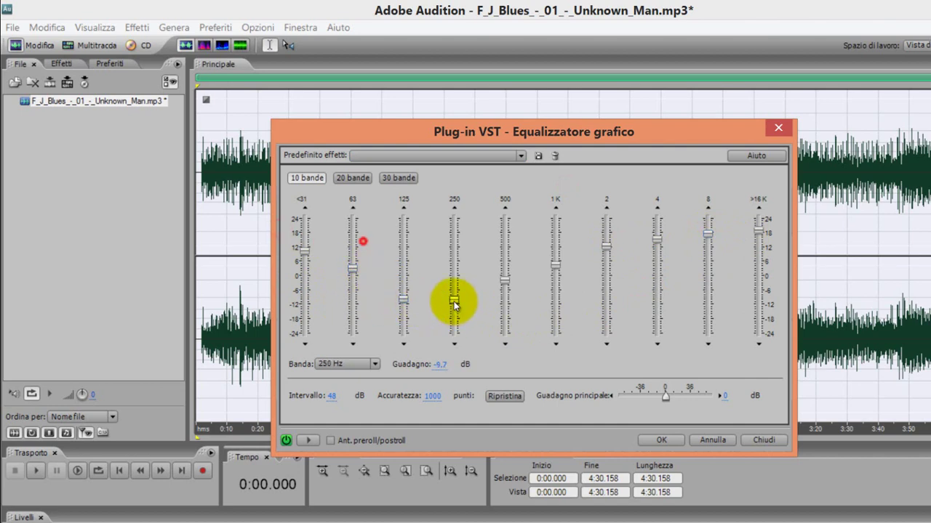
- Set the equalizer gain to about -4 dB at 500 Hz, 16 dB at 4000 Hz and 12.9 dB at 31 Hz and below
drag(504, 280, 505, 286)
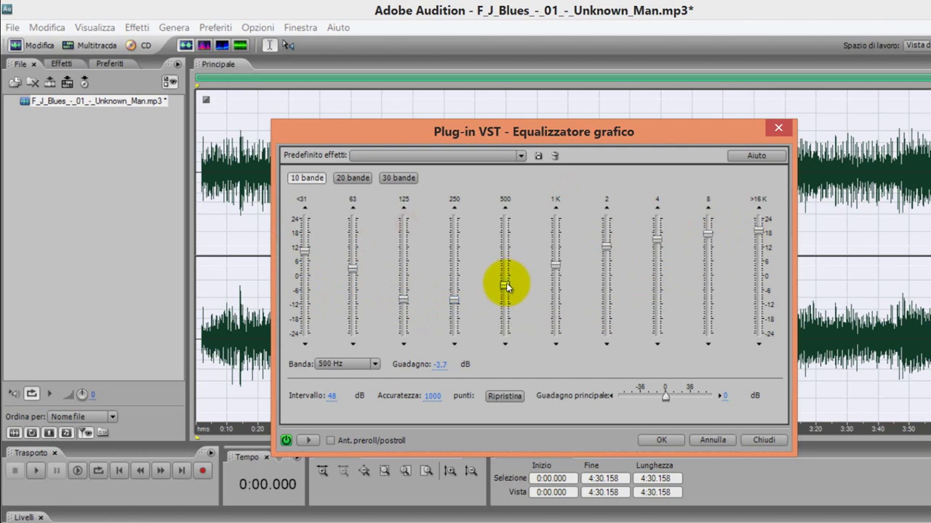
click(557, 266)
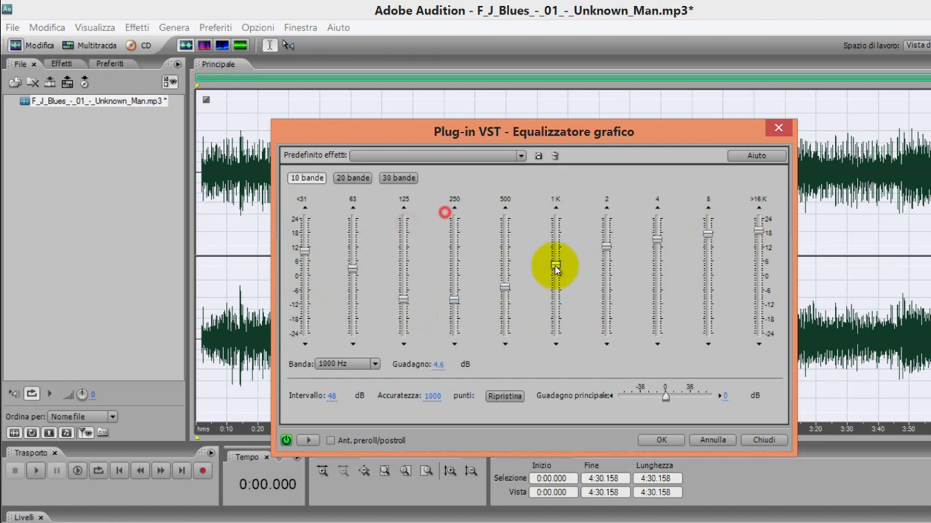
click(655, 243)
drag(655, 244, 656, 238)
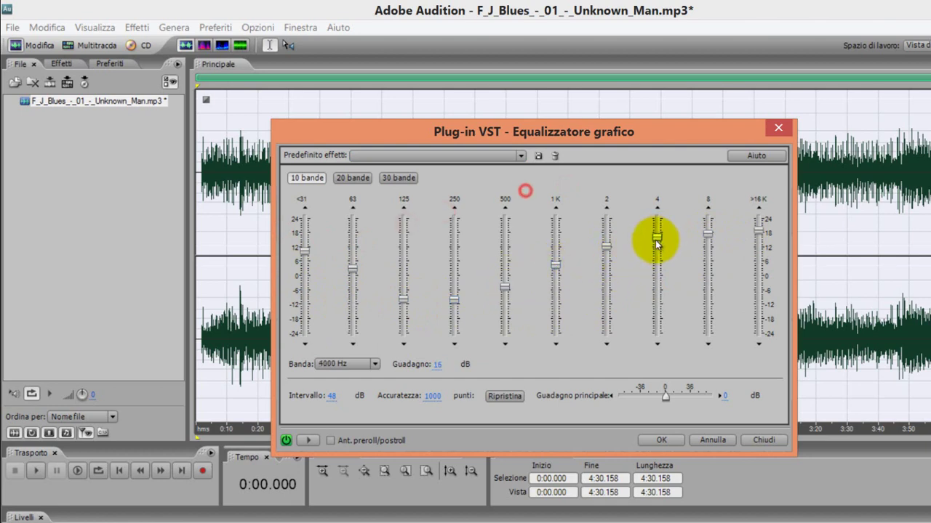
drag(304, 252, 302, 244)
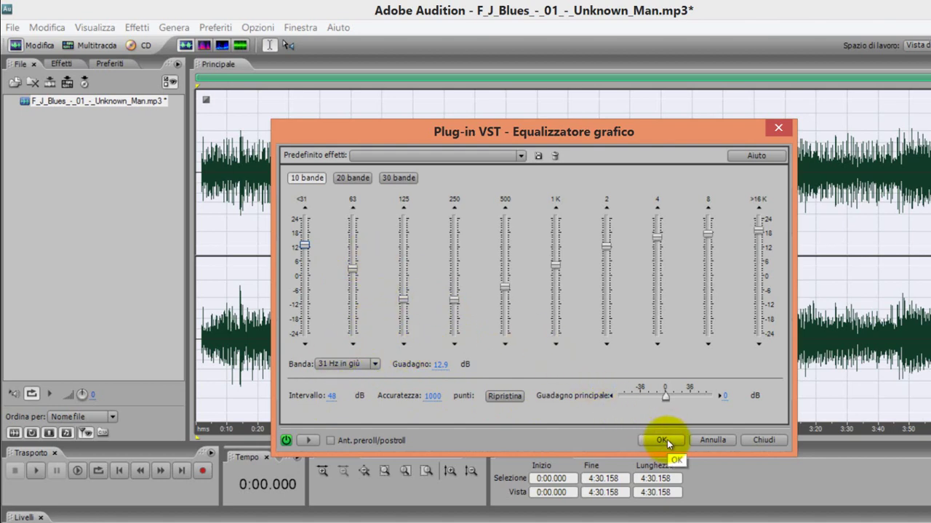
- Preview the equalizer settings and apply them to the whole song
click(310, 440)
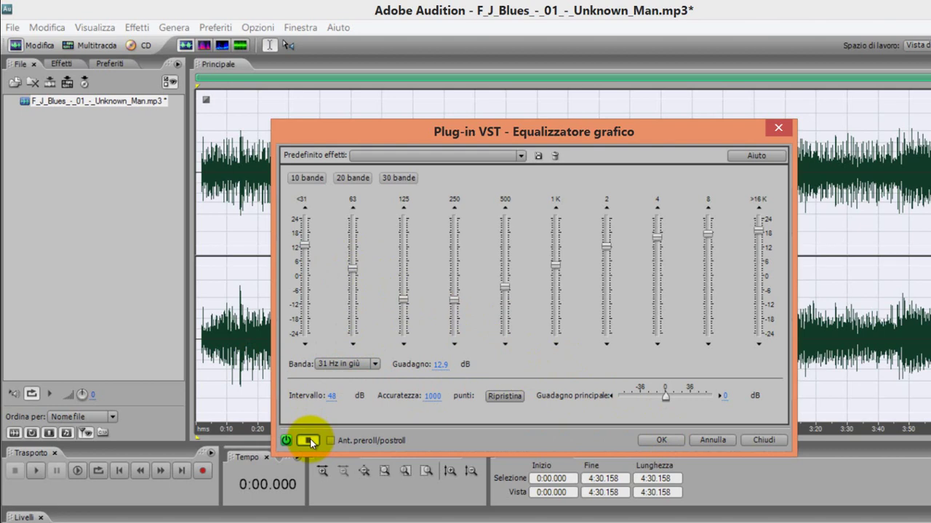
click(310, 440)
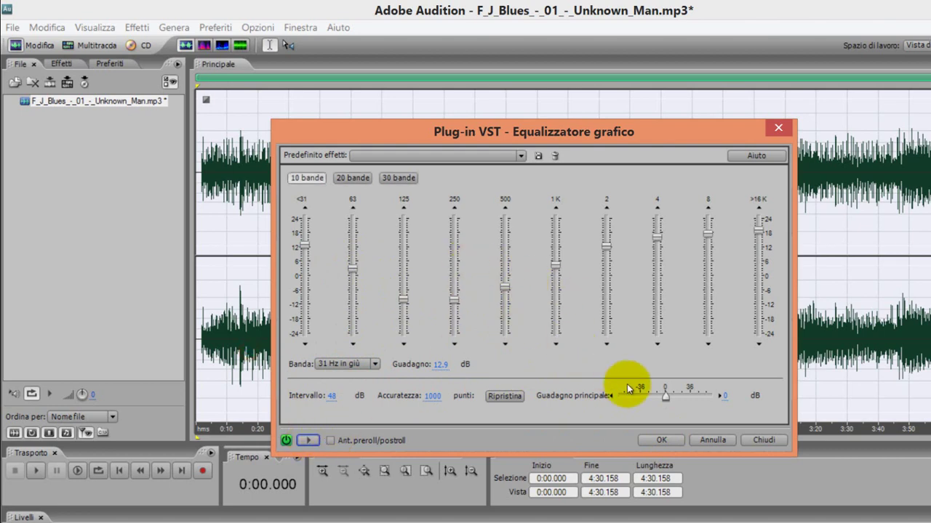
click(666, 440)
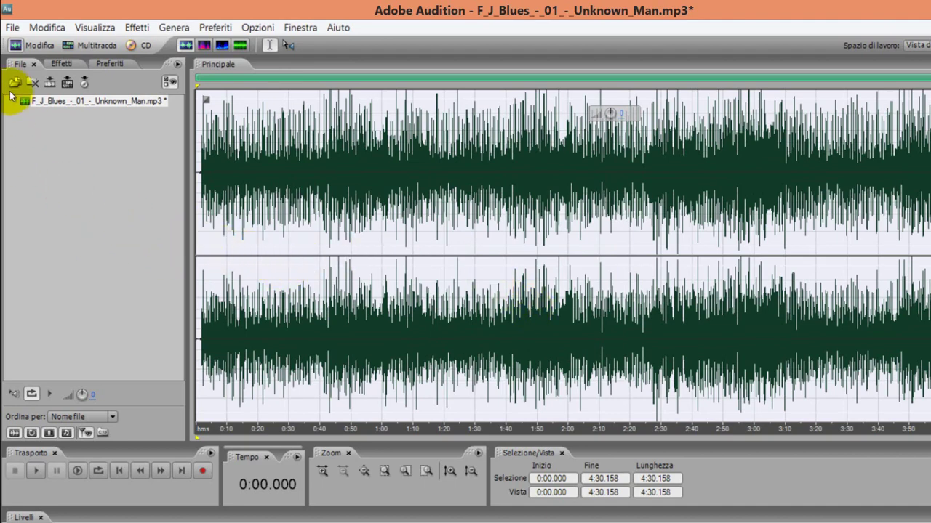
- Start saving the song under a new name and review the available formats, keeping mp3PRO® (FhG) (*.mp3)
click(11, 29)
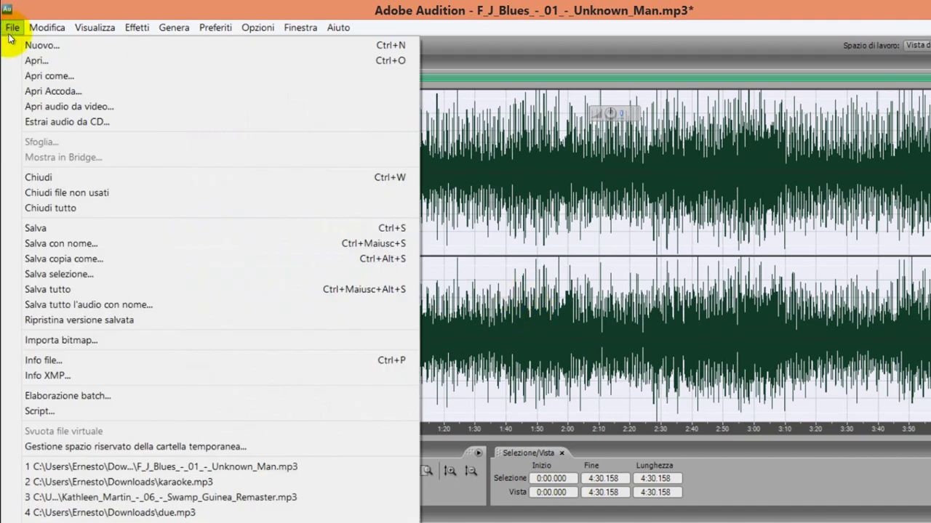
click(88, 243)
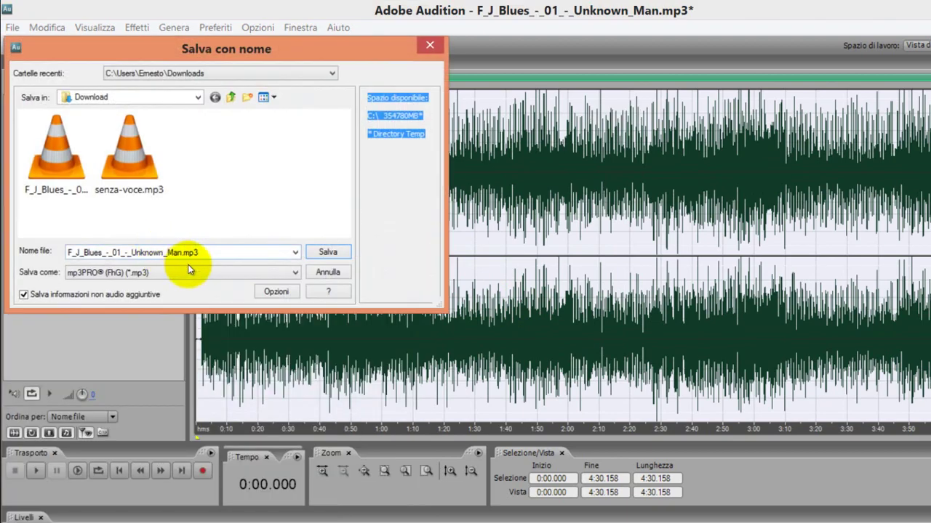
click(151, 274)
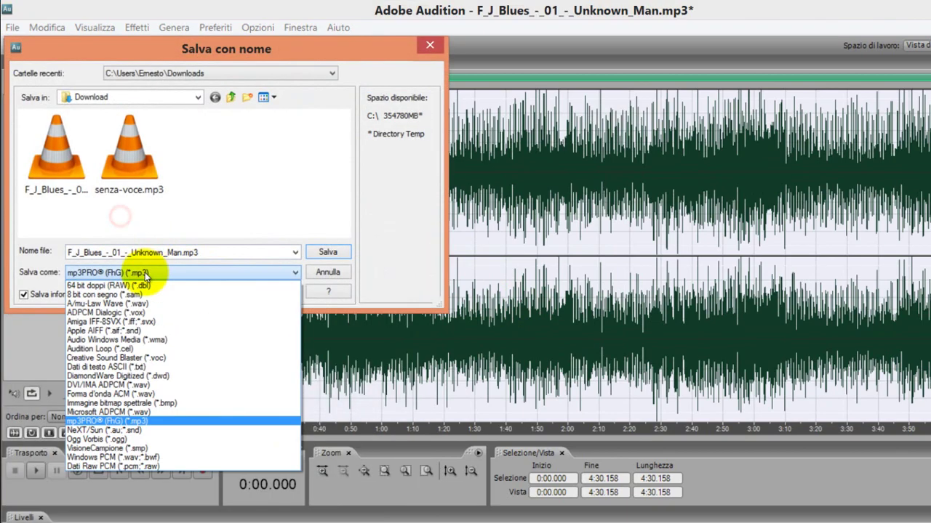
click(124, 273)
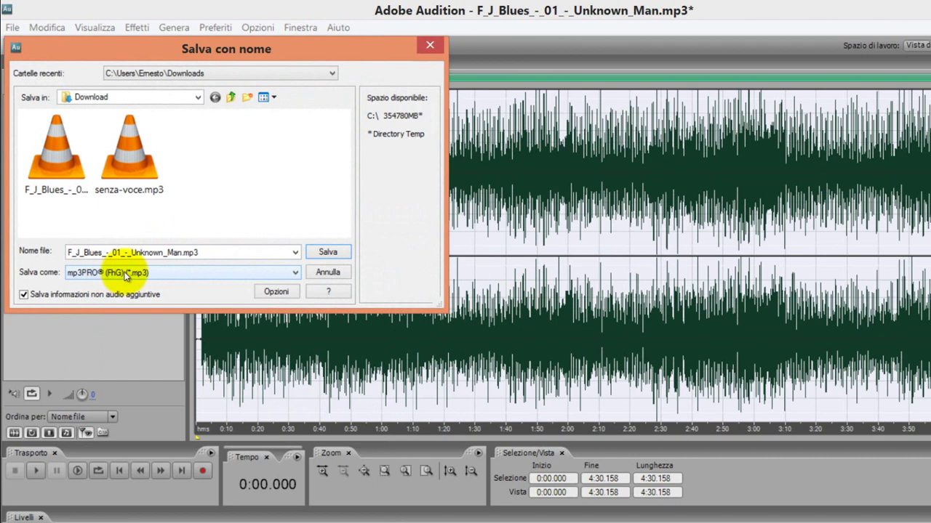
click(124, 273)
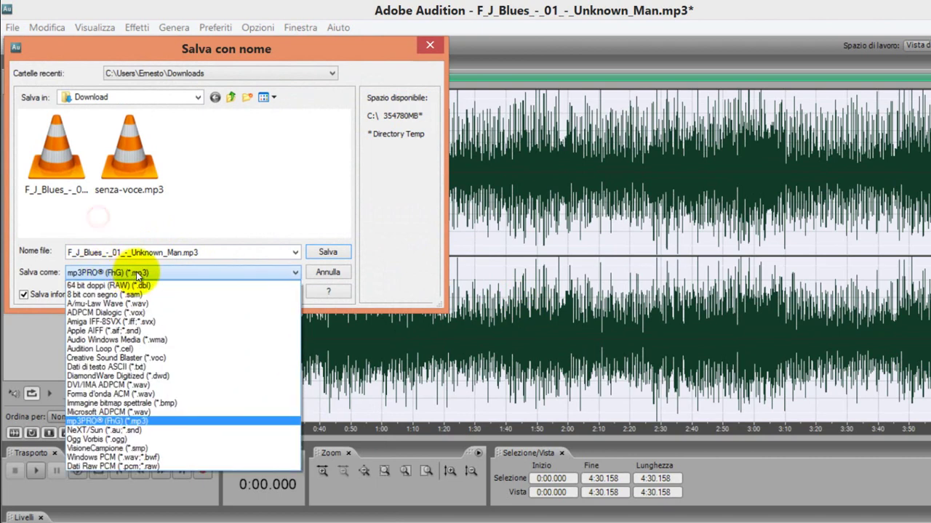
click(162, 271)
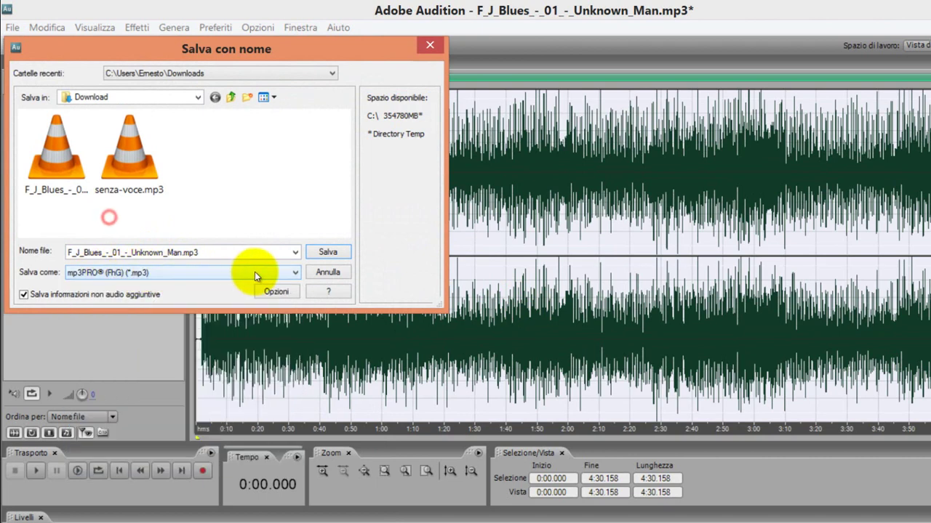
- Name the file senzavoce-2 and save it in the Download folder, accepting the lossy compression notice
double_click(185, 252)
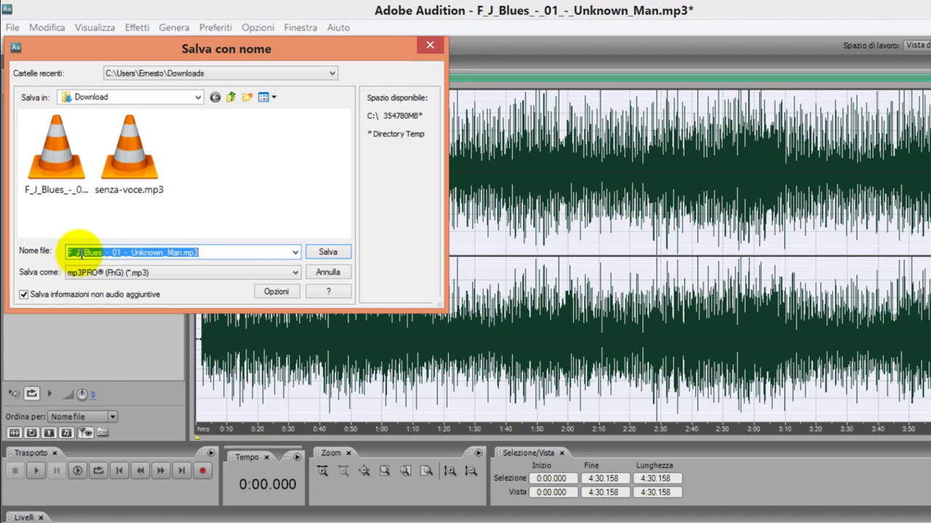
text(senza)
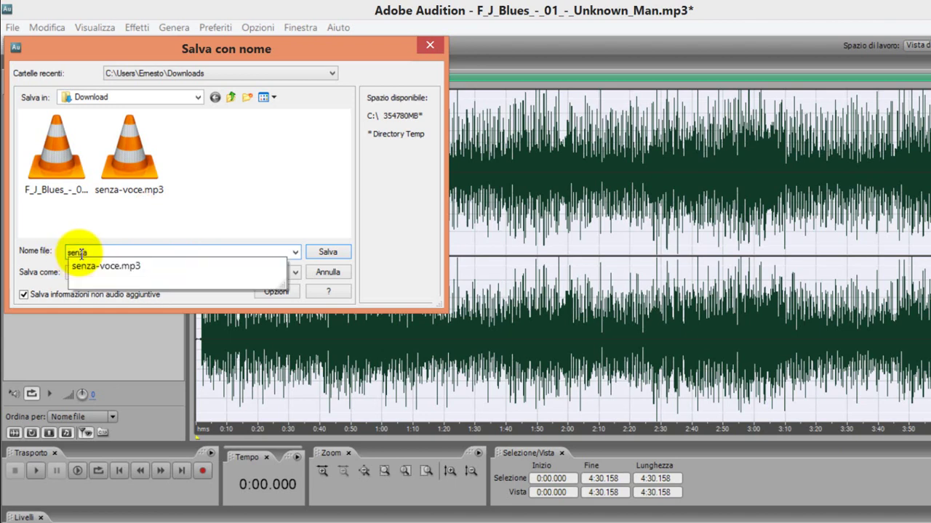
text(voce-2)
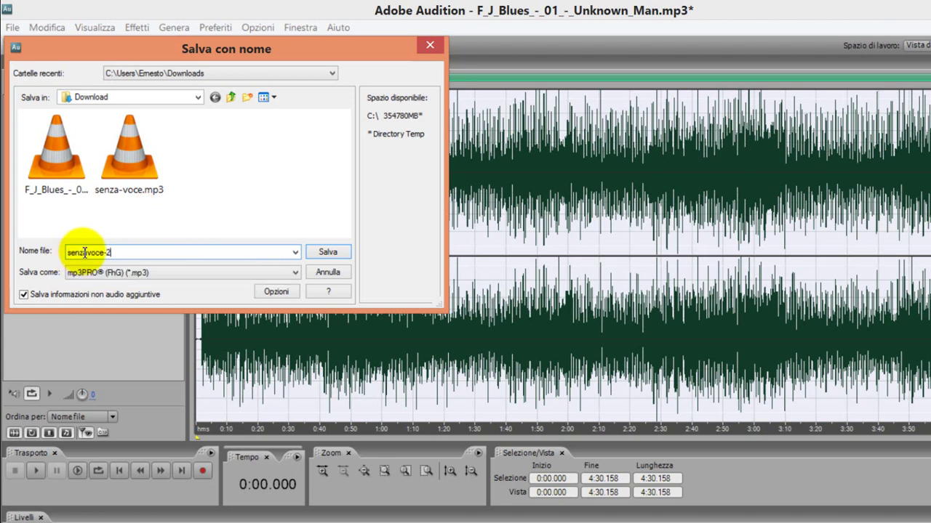
click(328, 252)
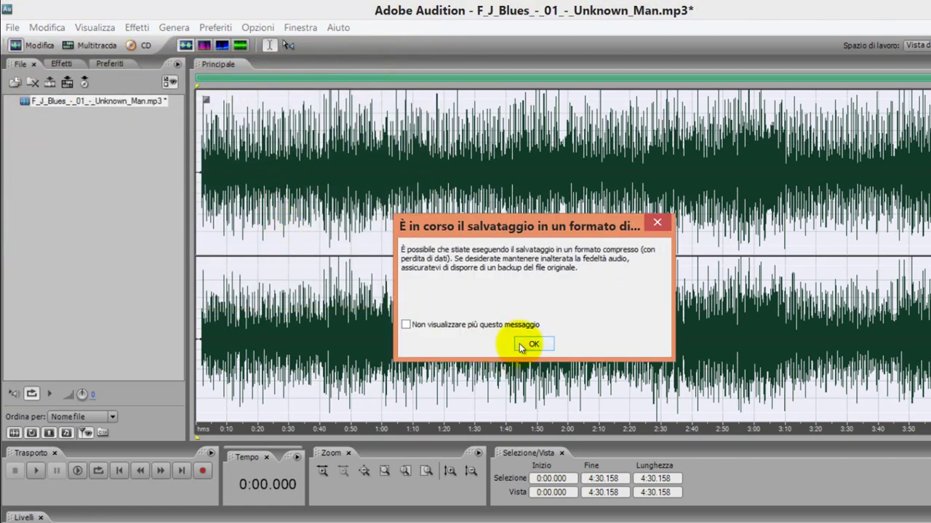
click(533, 344)
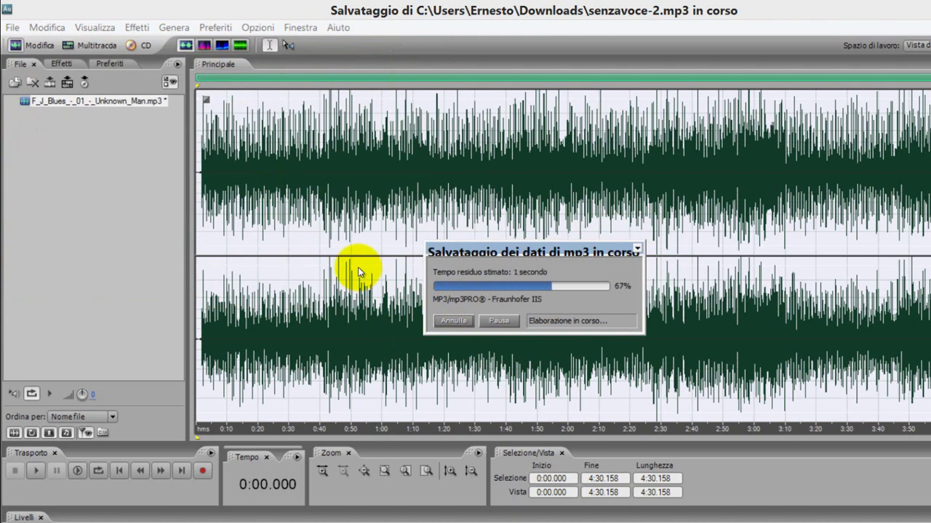